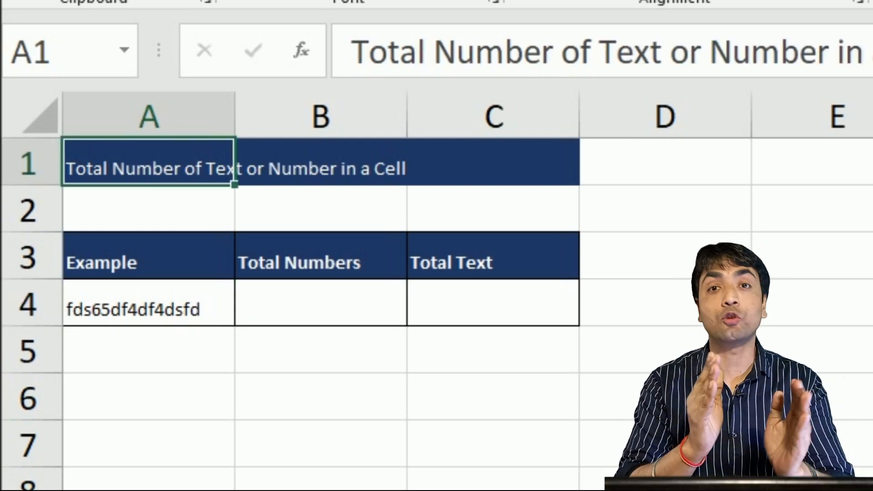
# Step: Enter the formula =LEN(A4) in cell B4 under Total Numbers
pyautogui.click(316, 313)
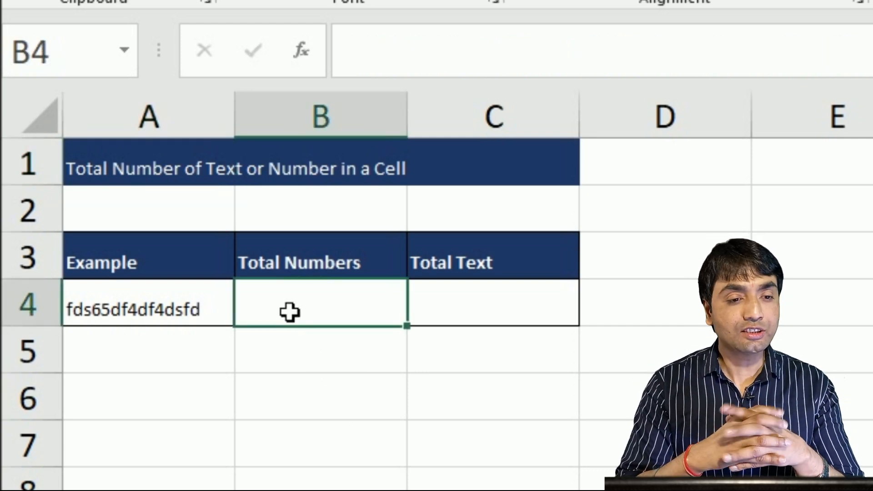
pyautogui.click(169, 310)
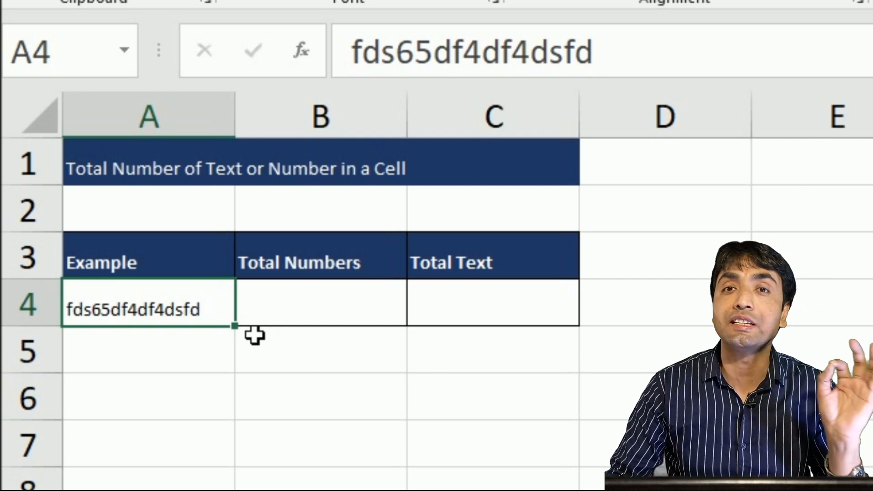
pyautogui.click(327, 318)
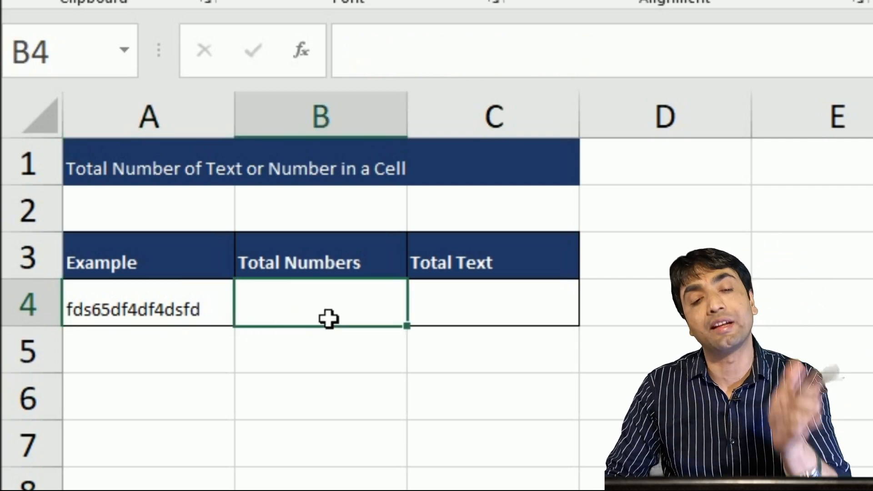
pyautogui.write('=LEN(')
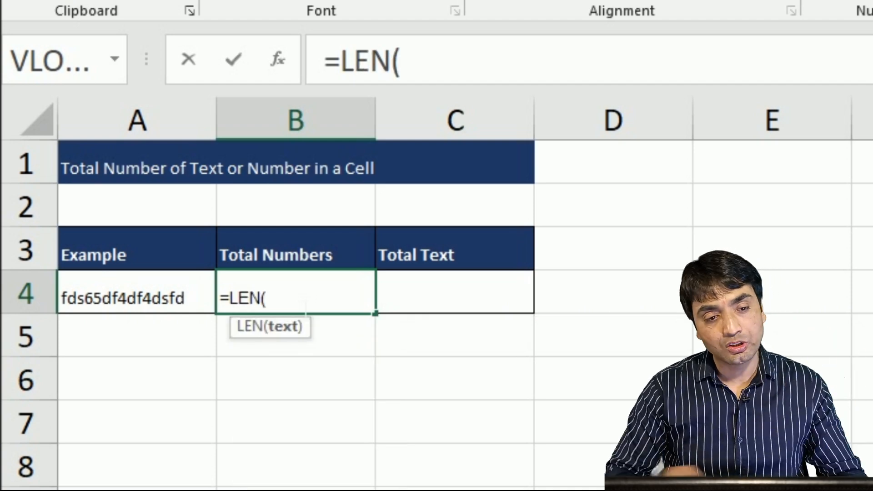
pyautogui.click(141, 303)
pyautogui.press('Return')
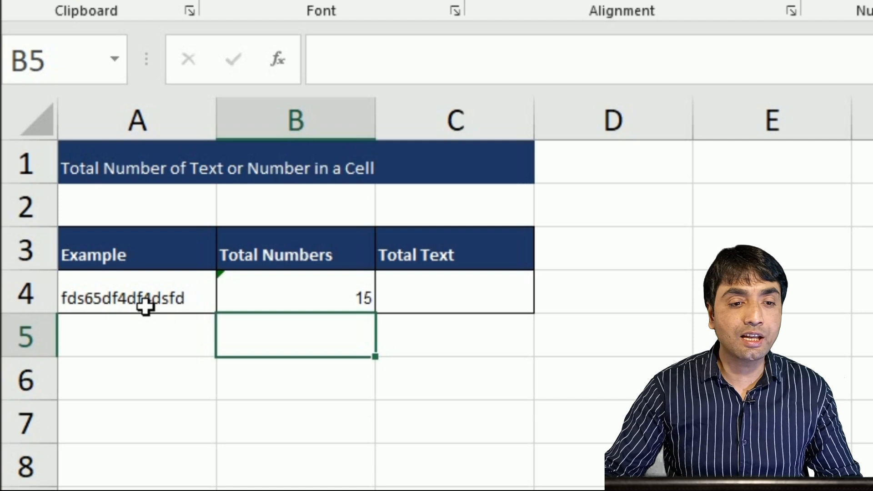
# Step: Extend the B4 formula to subtract the length of a nested SUBSTITUTE function, adding -LEN(SUBSTITUTE( after LEN(A4)
pyautogui.doubleClick(357, 302)
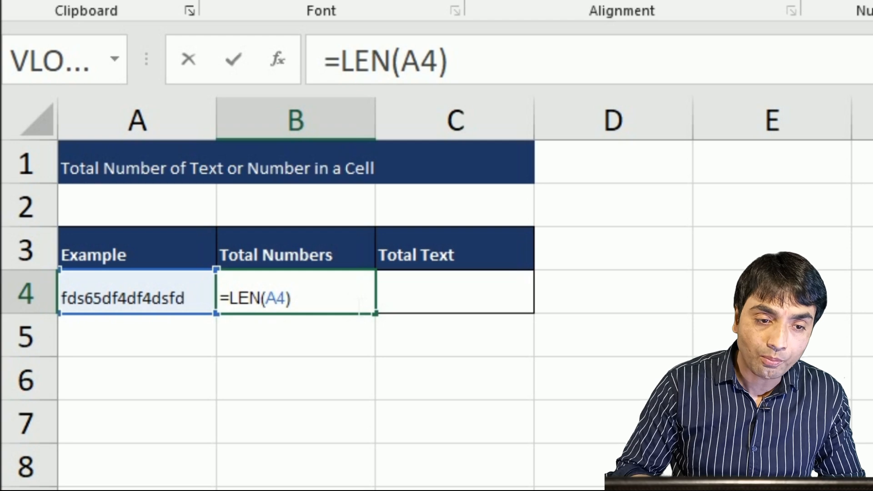
pyautogui.write('-len')
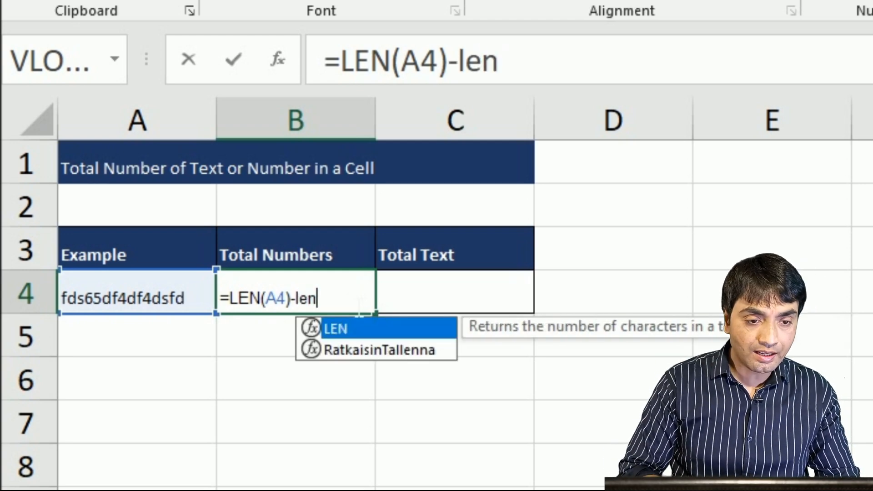
pyautogui.press('Tab')
pyautogui.write('subs')
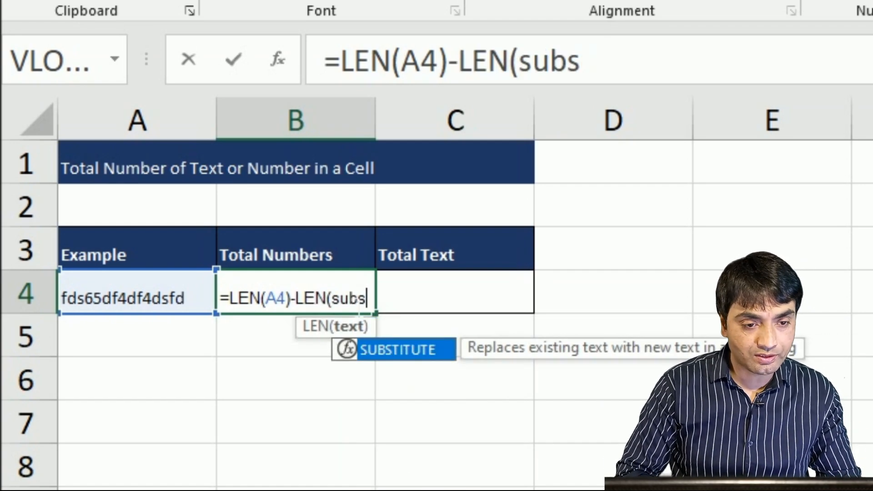
pyautogui.press('Tab')
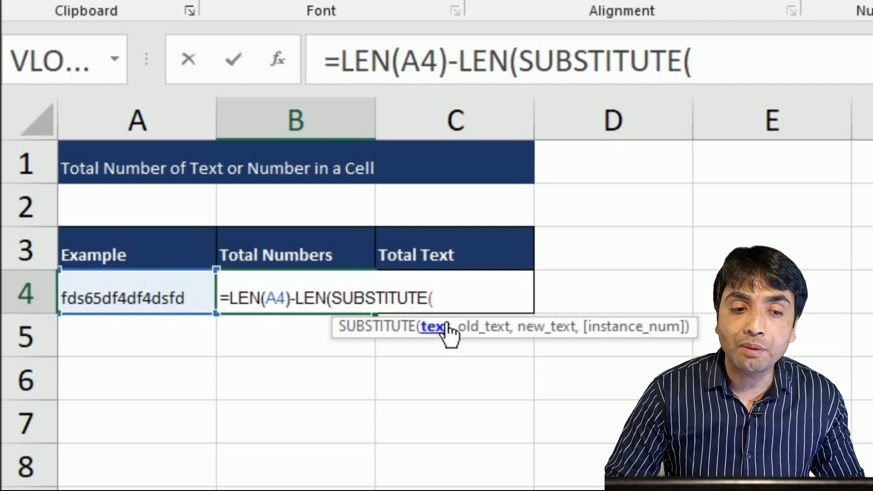
# Step: Supply UPPER(A4) as the text argument of SUBSTITUTE and move on to its old_text argument
pyautogui.write('uppe')
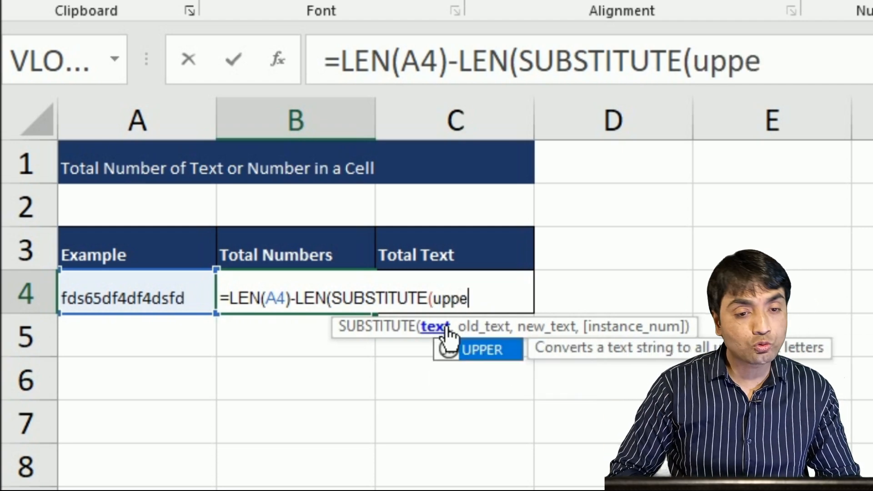
pyautogui.press('Tab')
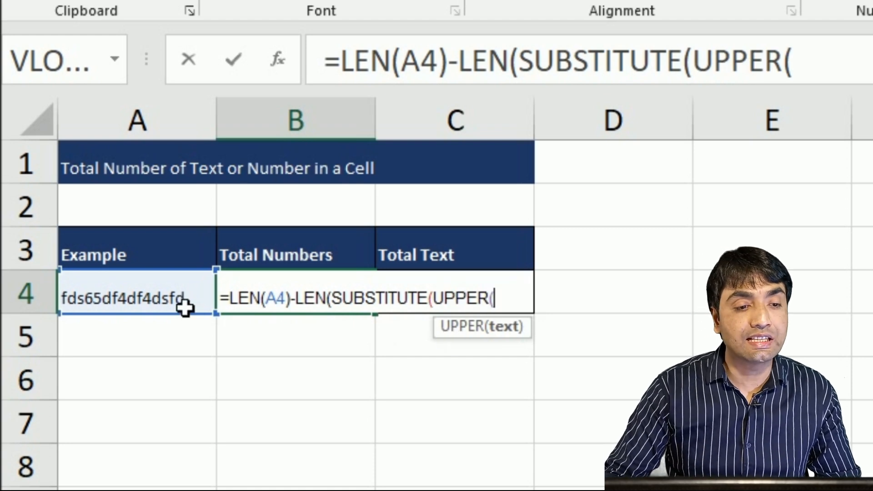
pyautogui.click(146, 307)
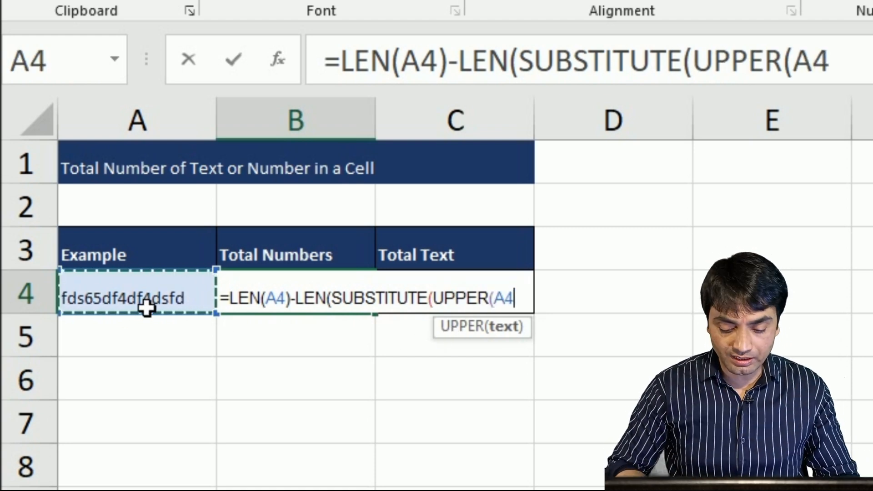
pyautogui.write(')')
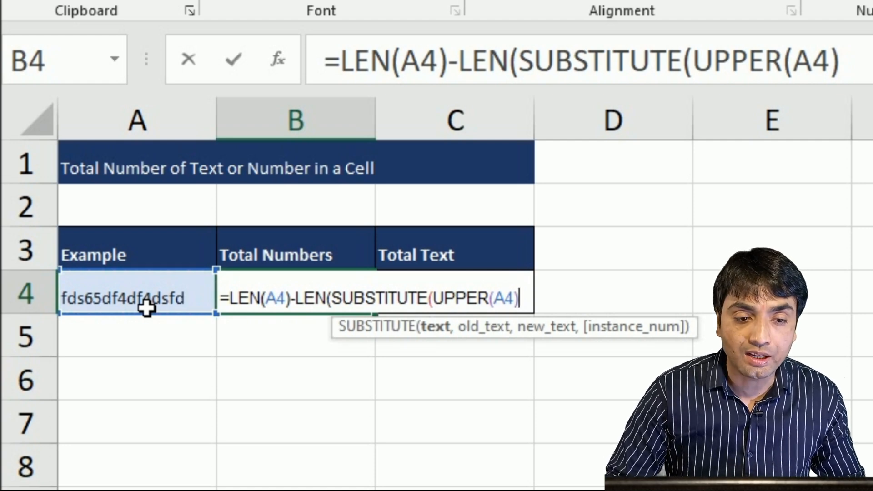
pyautogui.write(',')
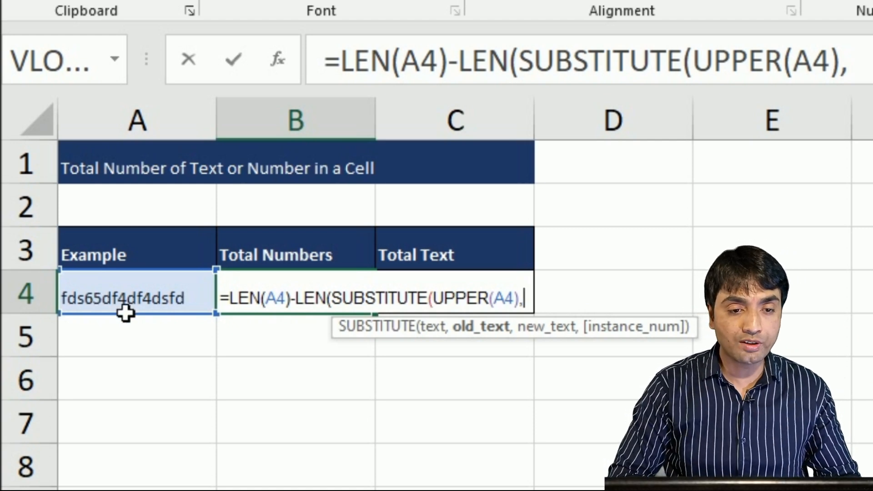
# Step: Begin SUBSTITUTE's old_text argument with CHAR(ROW( and leave the unfinished formula in B4 as plain text
pyautogui.write('ch')
pyautogui.press('Tab')
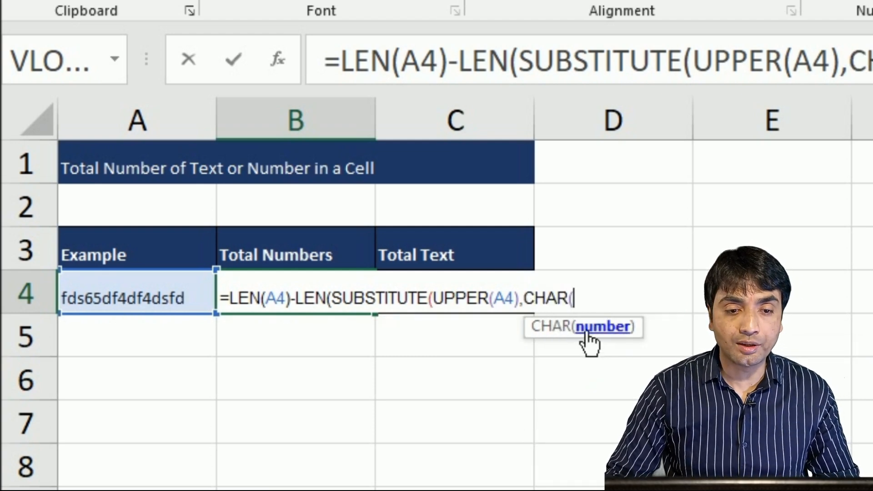
pyautogui.write('row')
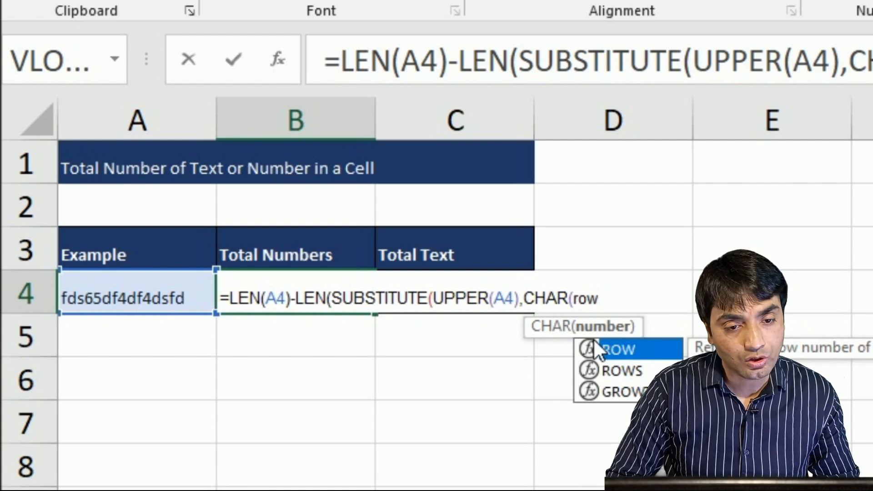
pyautogui.press('Tab')
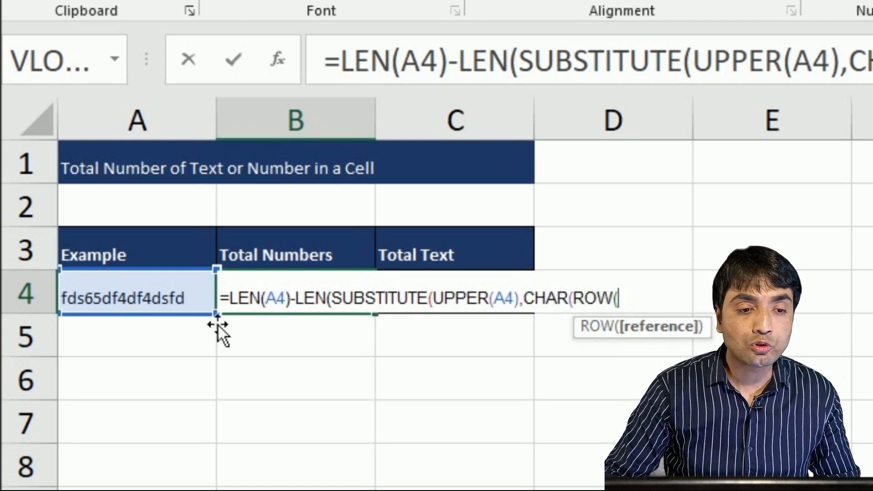
pyautogui.press('Escape')
# Step: Enter 48 and 49 in F4 and F5 and extend the series down to 58 in F14
pyautogui.click(666, 216)
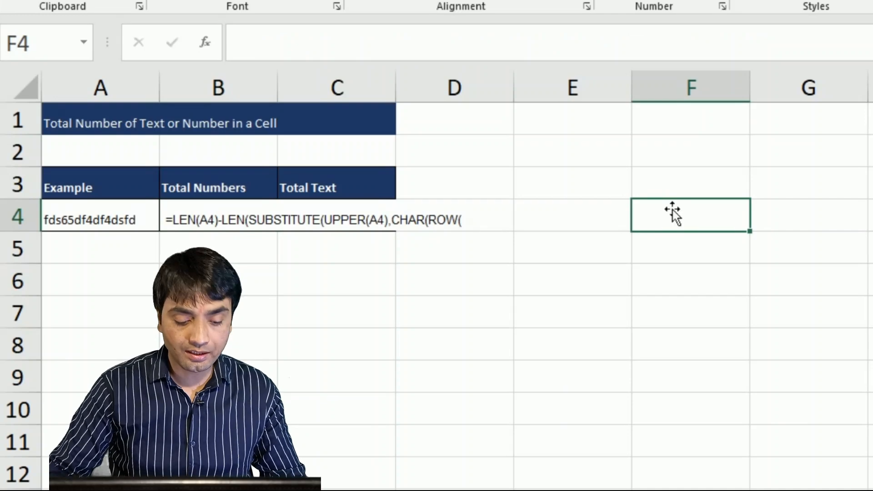
pyautogui.write('4')
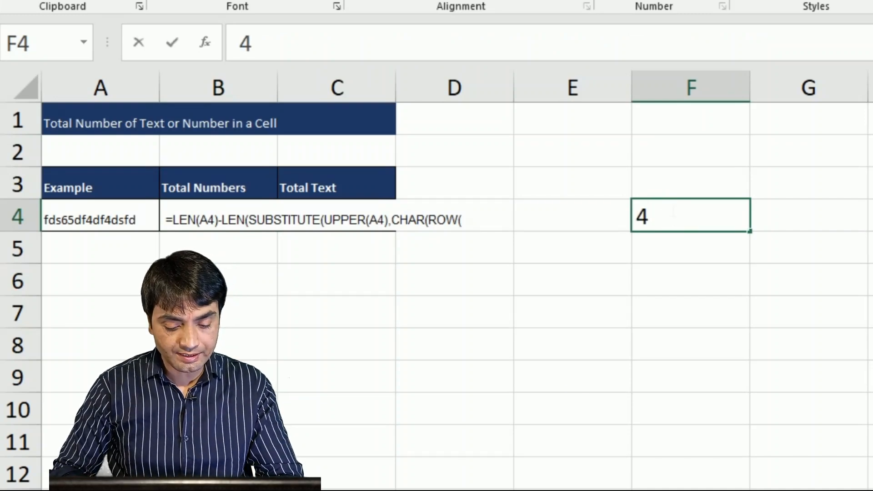
pyautogui.write('8')
pyautogui.press('Return')
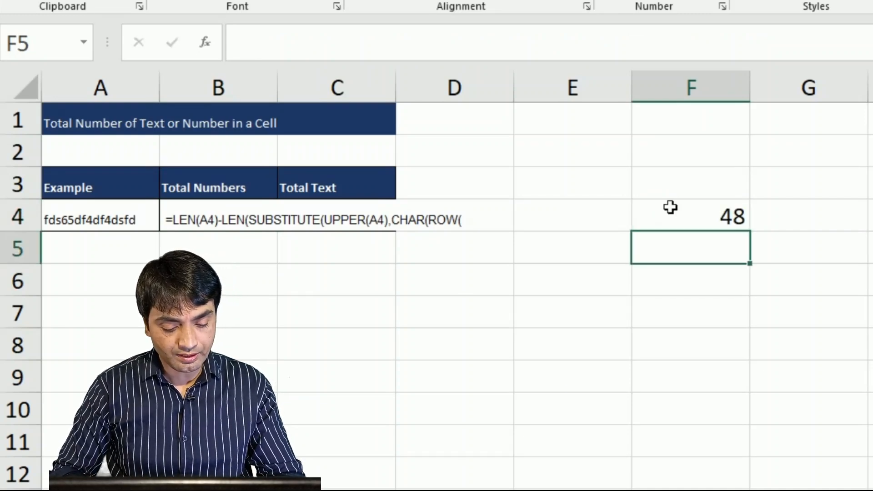
pyautogui.write('49')
pyautogui.press('Return')
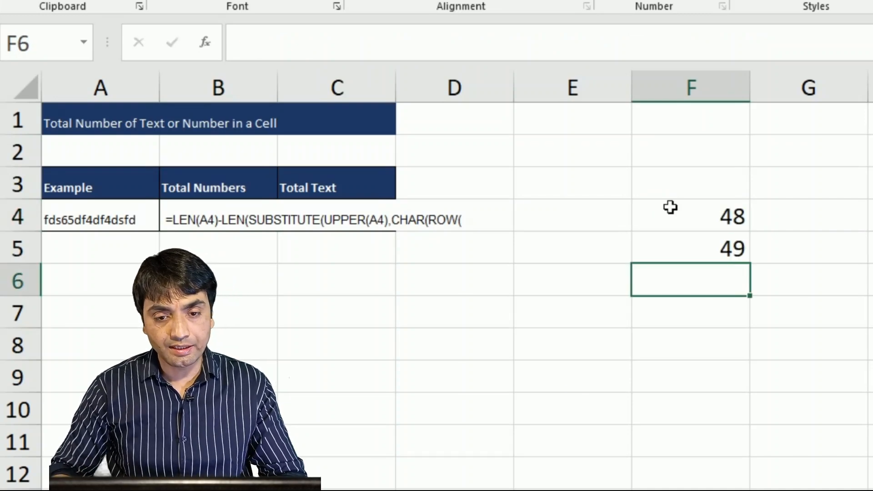
pyautogui.click(734, 252)
pyautogui.moveTo(736, 222); pyautogui.dragTo(753, 454)
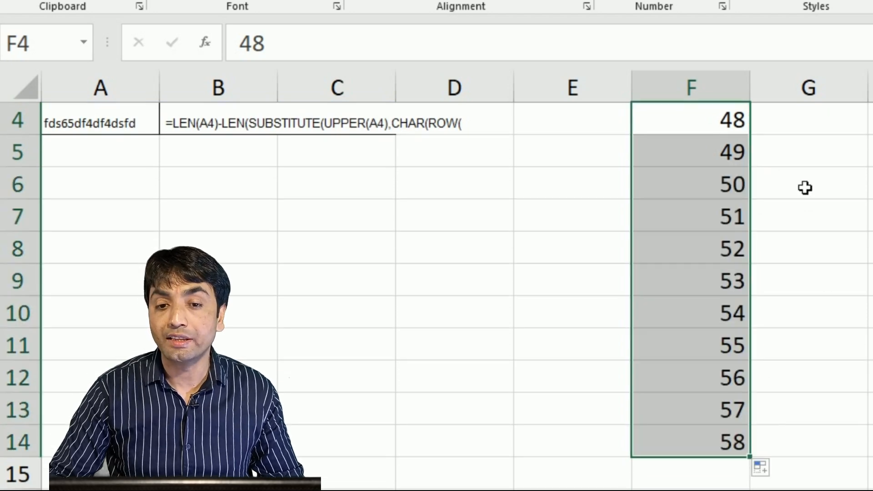
# Step: Enter =CHAR(F4) in cell G4 and fill it down alongside the codes in column F
pyautogui.click(801, 142)
pyautogui.click(815, 121)
pyautogui.scroll(1, 814, 120)
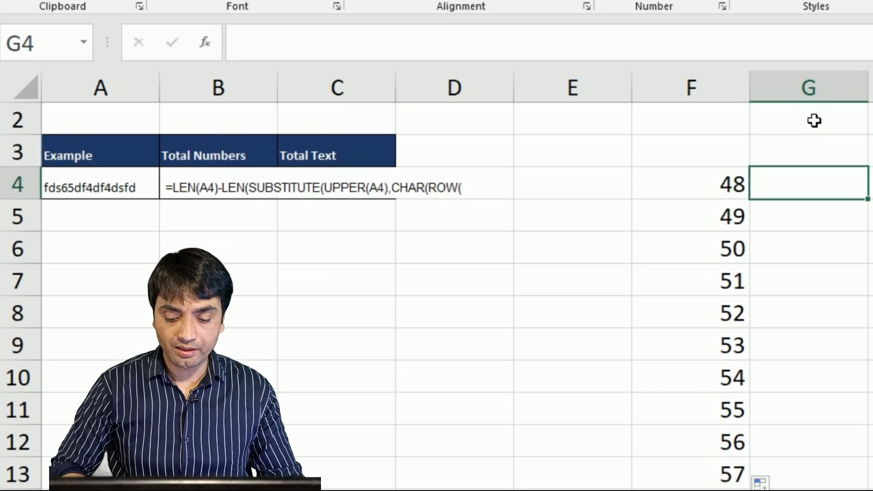
pyautogui.write('=cha')
pyautogui.press('Tab')
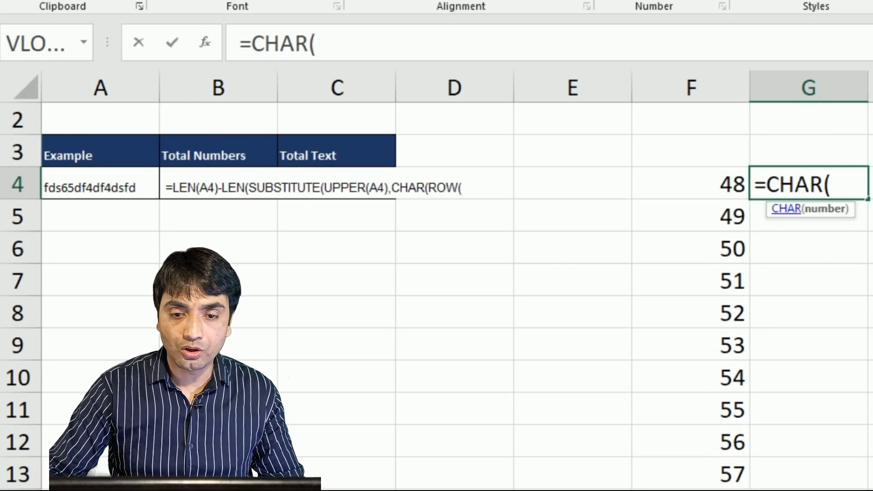
pyautogui.click(728, 189)
pyautogui.press('Return')
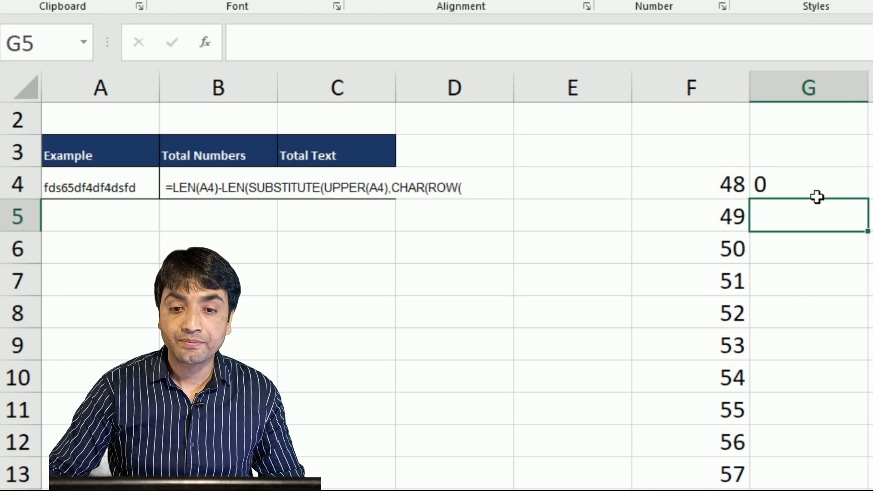
pyautogui.click(817, 195)
pyautogui.doubleClick(867, 199)
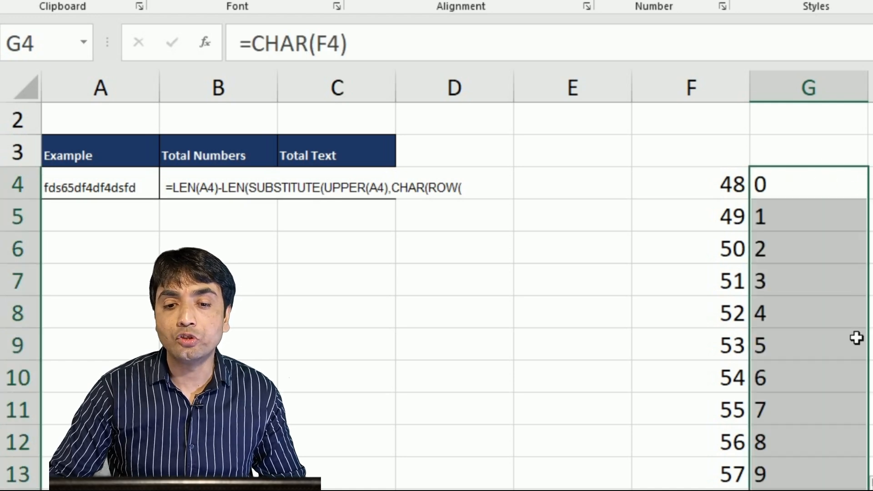
pyautogui.moveTo(765, 185); pyautogui.dragTo(772, 486)
# Step: Resume the unfinished B4 formula after ROW( and add INDIRECT with the row range 48:58
pyautogui.click(80, 196)
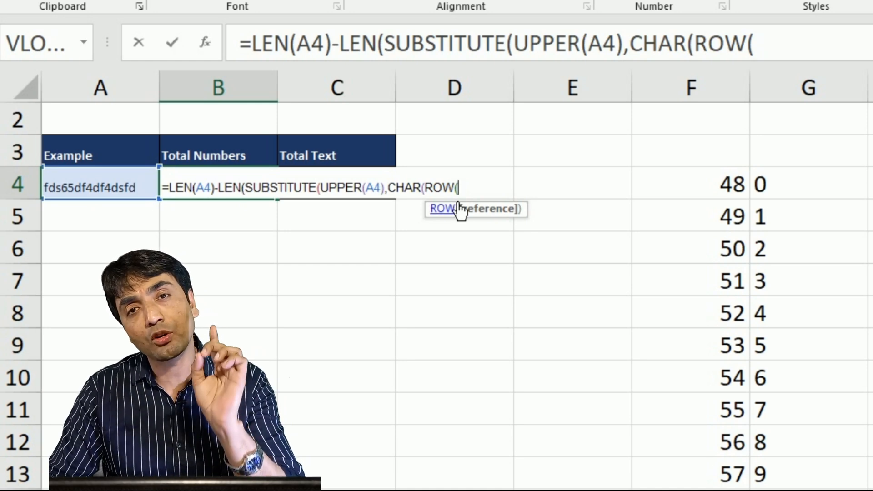
pyautogui.click(478, 195)
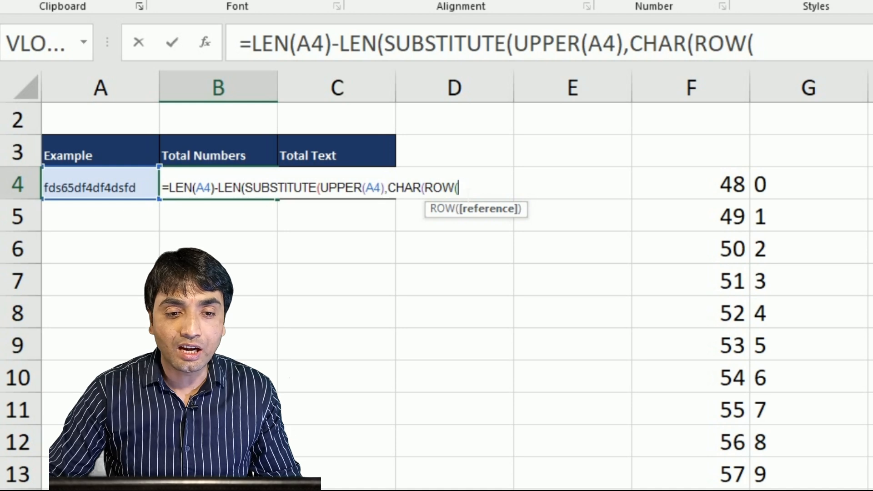
pyautogui.write('indire')
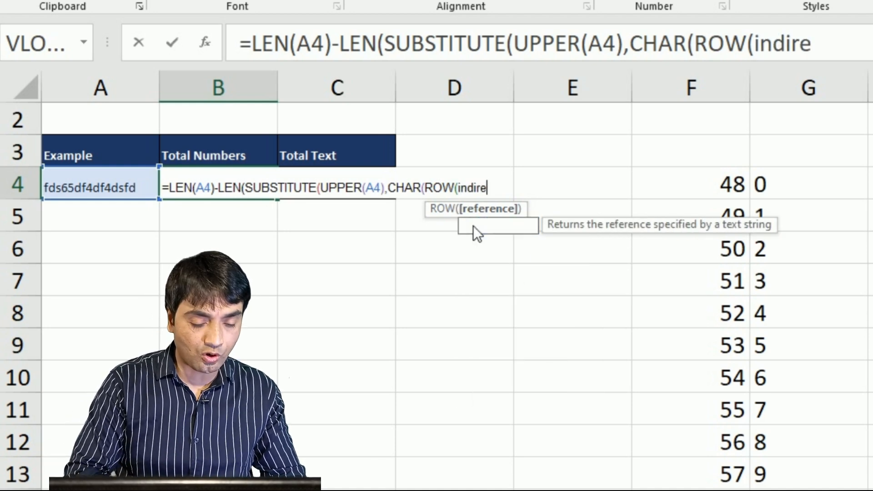
pyautogui.press('Tab')
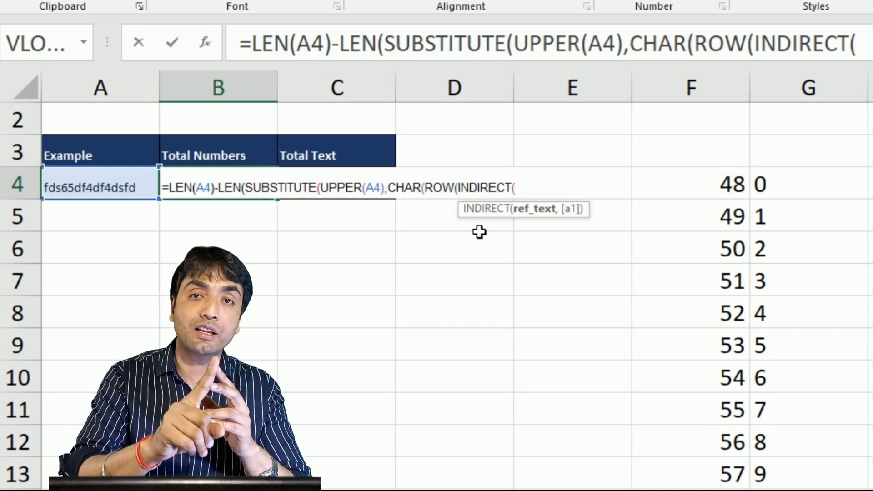
pyautogui.write('48:58')
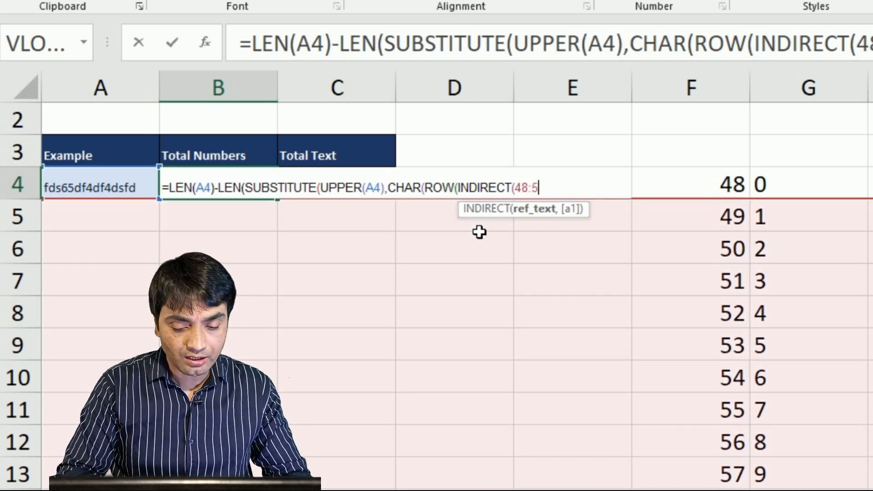
# Step: Enclose the 48:58 reference in double quotes and close the INDIRECT, ROW and CHAR functions in B4
pyautogui.press('Left')
pyautogui.press('Left')
pyautogui.press('Left')
pyautogui.press('Left')
pyautogui.press('Left')
pyautogui.write('"')
pyautogui.press('End')
pyautogui.write('"')
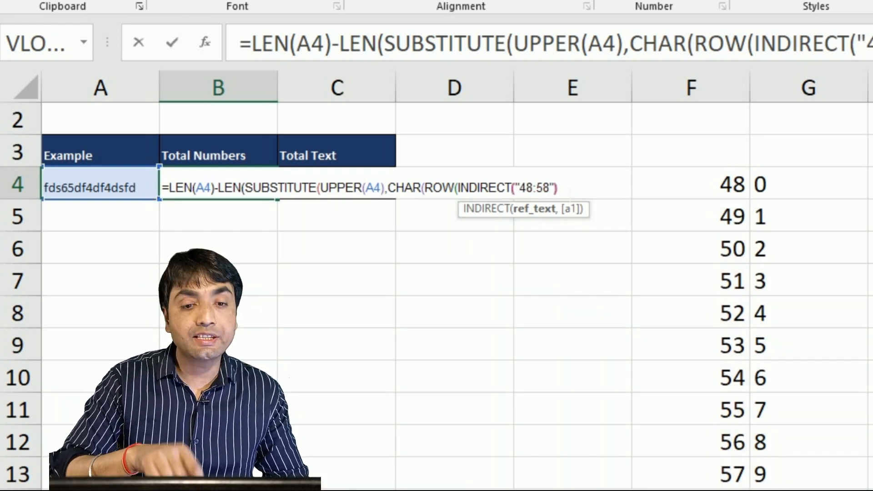
pyautogui.write(')')
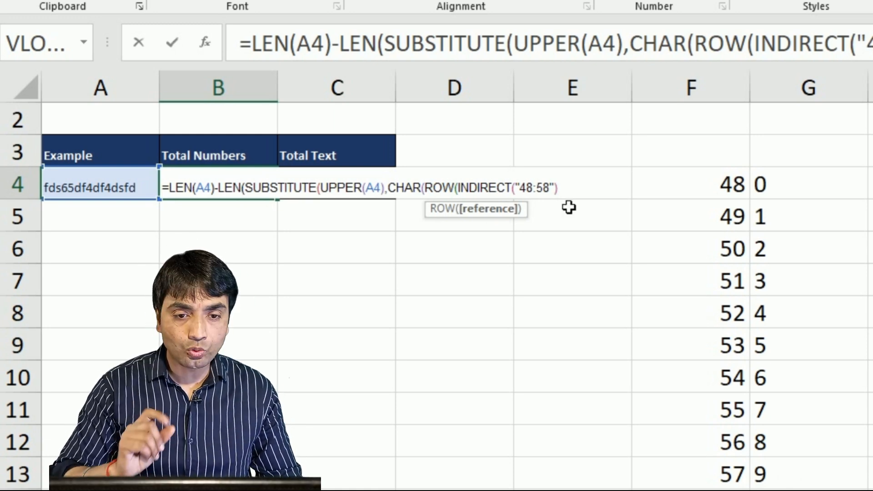
pyautogui.write(')')
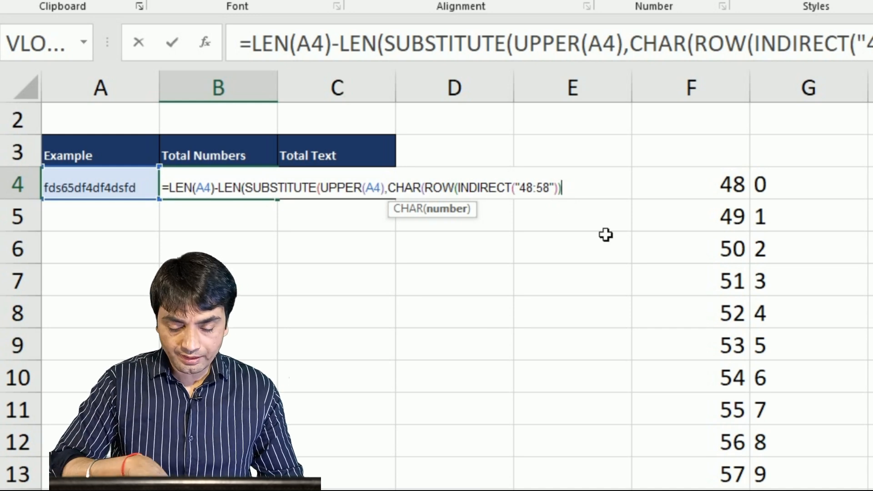
pyautogui.write(')')
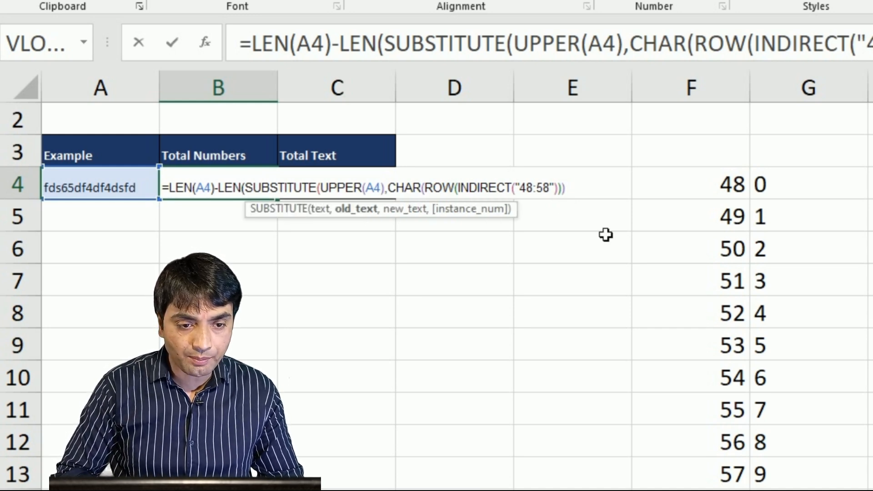
# Step: Complete the B4 formula with an empty string ("") as the replacement text and wrap the whole expression in SUMPRODUCT
pyautogui.write(',')
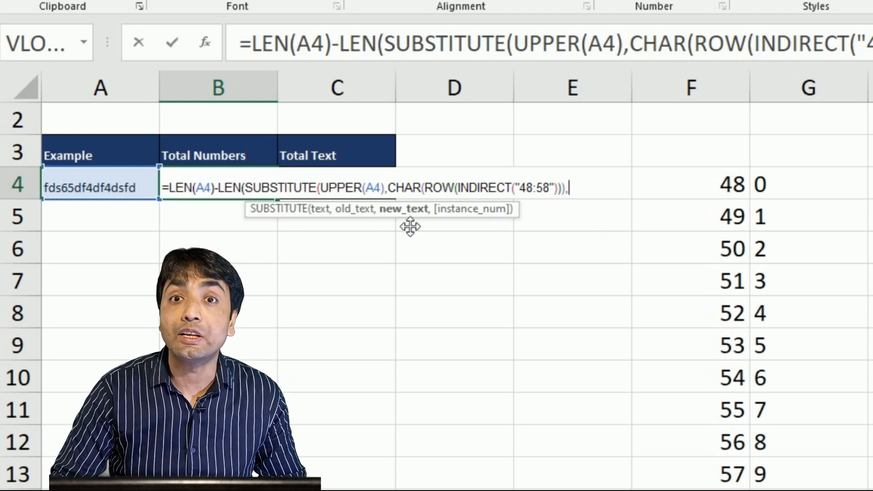
pyautogui.write('""')
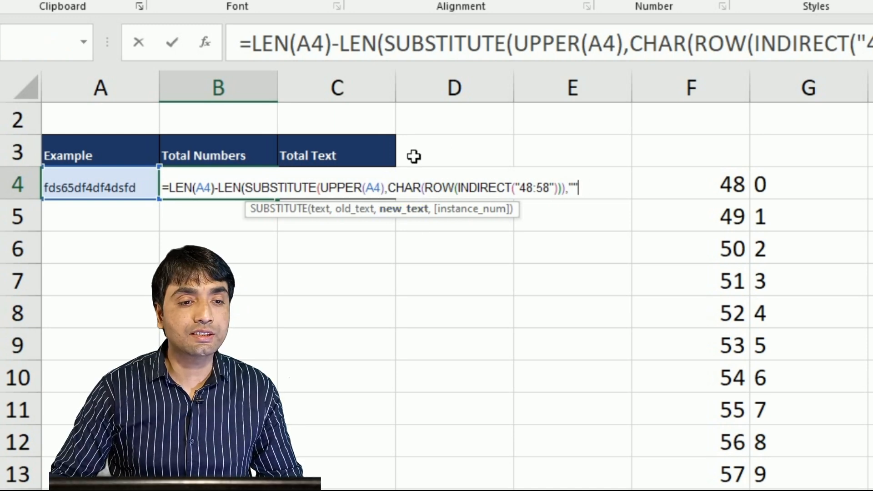
pyautogui.click(172, 191)
pyautogui.write('sumpro')
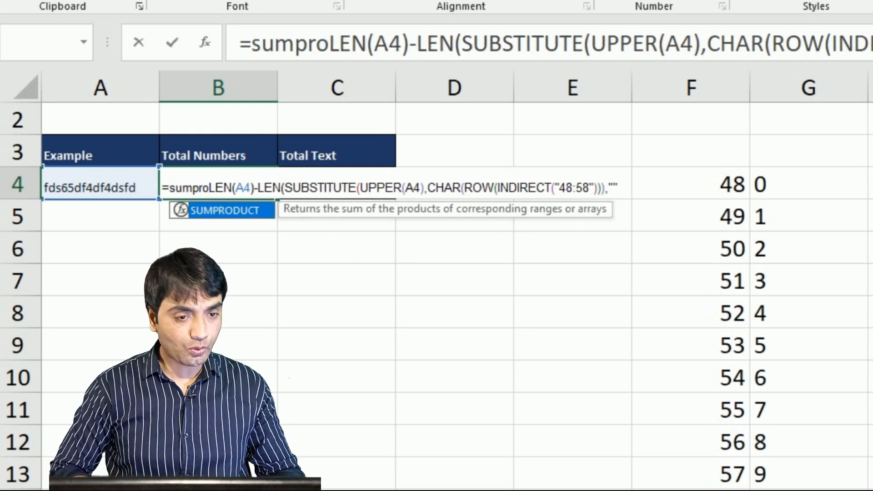
pyautogui.press('Tab')
pyautogui.press('End')
pyautogui.write('))')
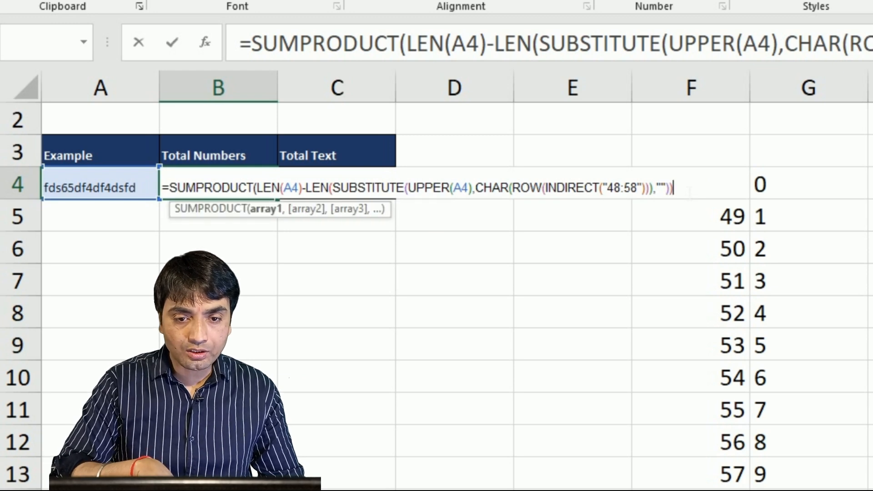
pyautogui.write(')')
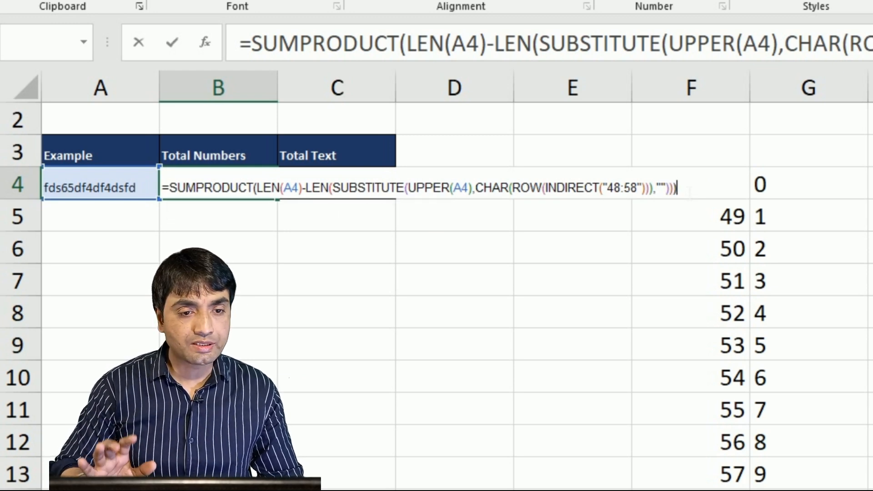
pyautogui.press('Return')
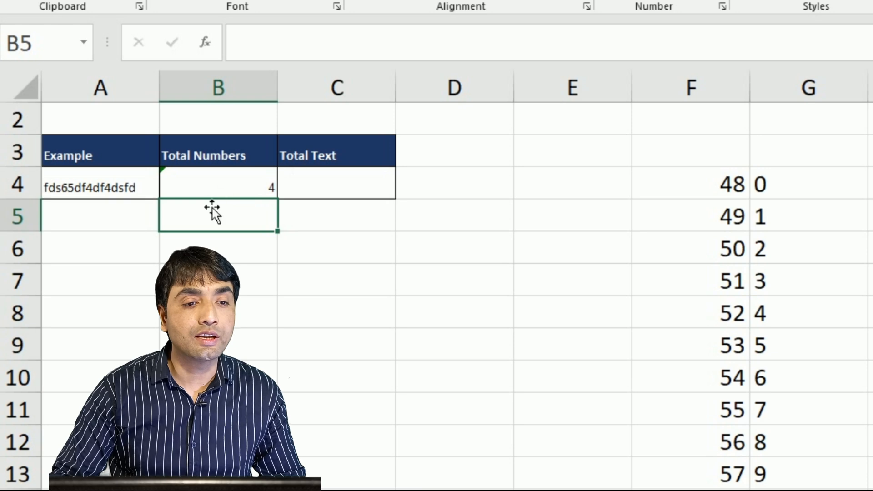
# Step: Evaluate the B4 formula step by step through its LEN(A4) and UPPER(A4) parts
pyautogui.click(228, 191)
pyautogui.click(166, 275)
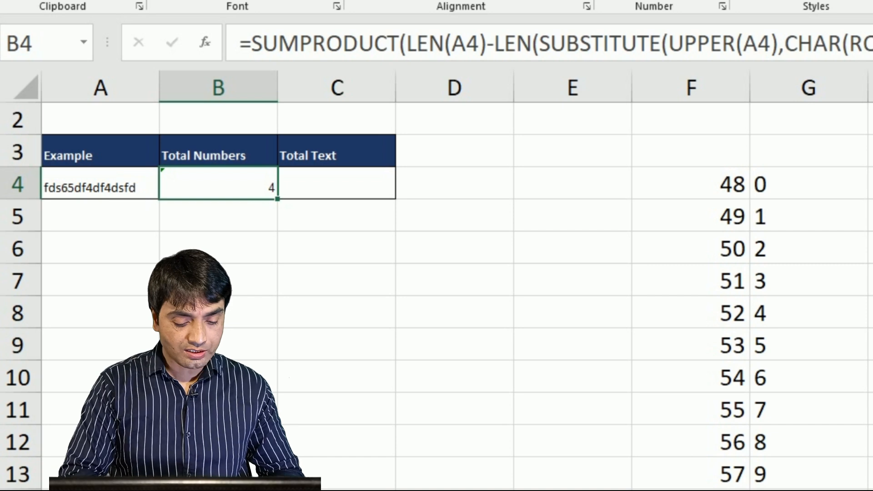
pyautogui.hotkey('alt', 't')
pyautogui.press('u')
pyautogui.press('f')
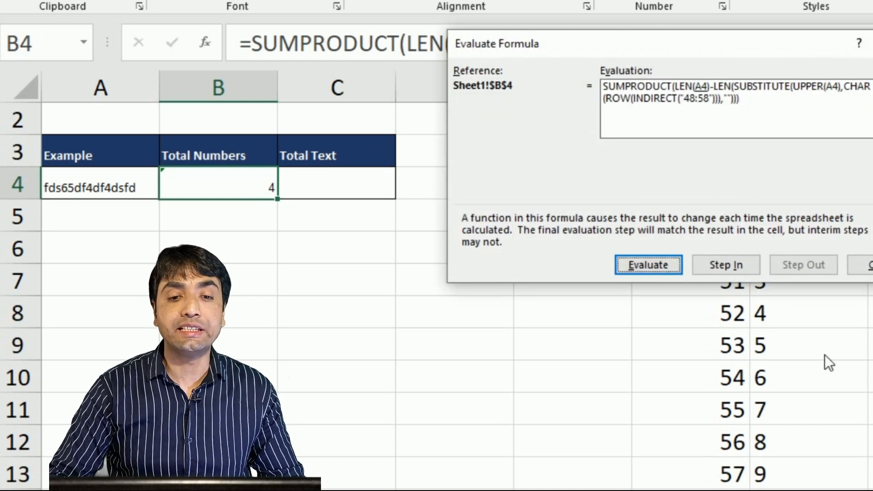
pyautogui.click(654, 262)
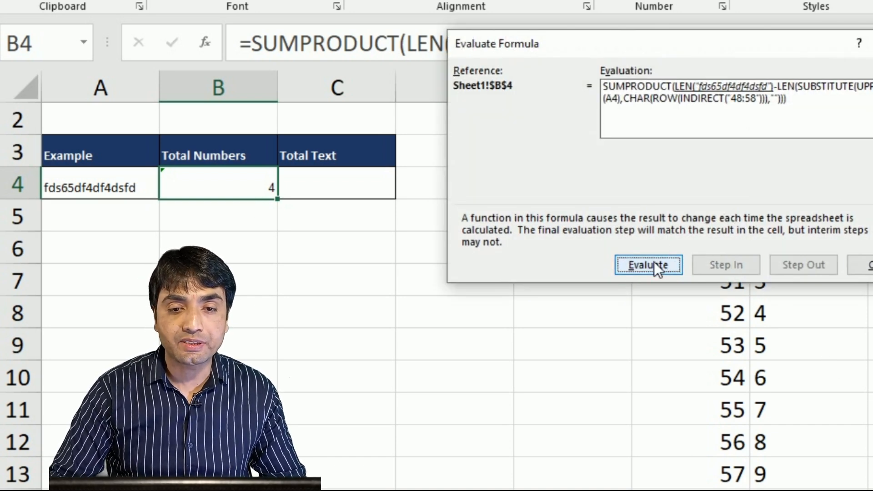
pyautogui.click(654, 261)
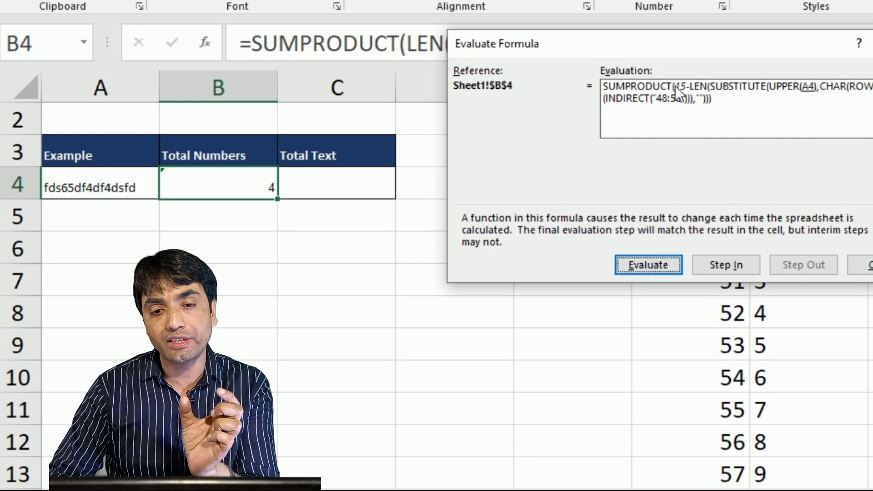
pyautogui.click(657, 261)
pyautogui.click(664, 260)
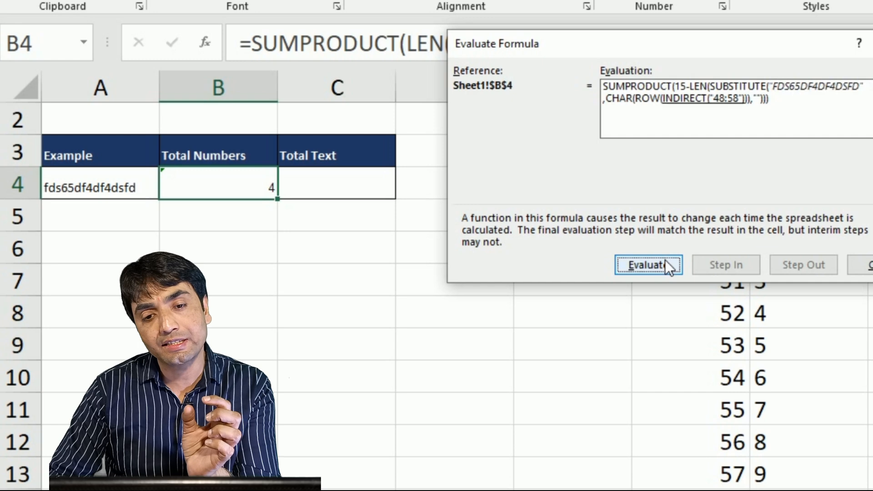
# Step: Continue evaluating the INDIRECT, ROW, CHAR and SUBSTITUTE parts of the B4 formula, and close the evaluation
pyautogui.click(665, 264)
pyautogui.click(665, 264)
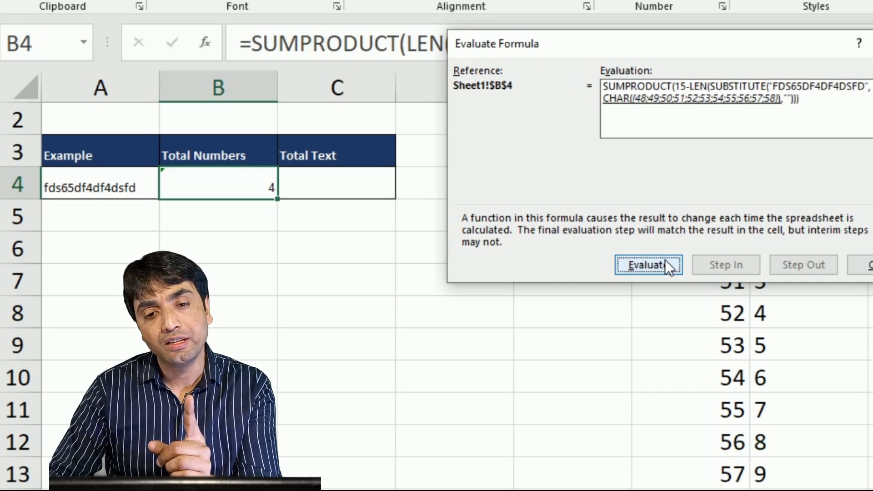
pyautogui.click(664, 260)
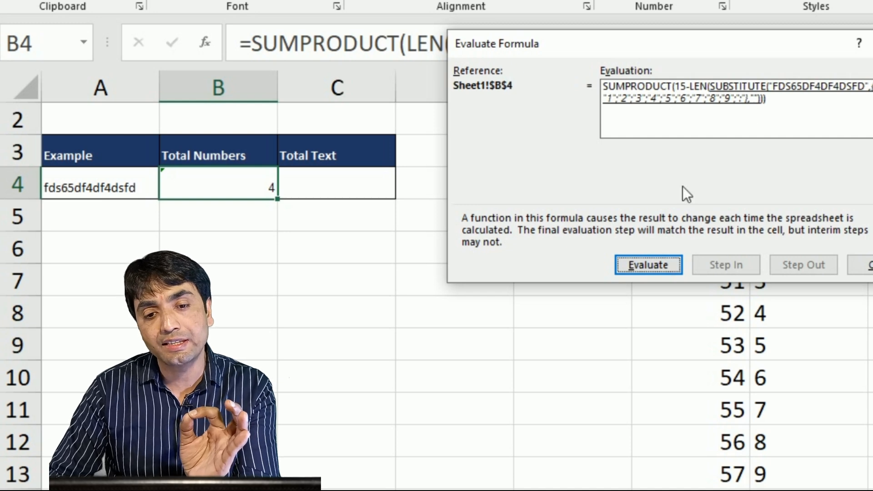
pyautogui.click(657, 262)
pyautogui.click(657, 262)
pyautogui.click(657, 262)
pyautogui.press('Escape')
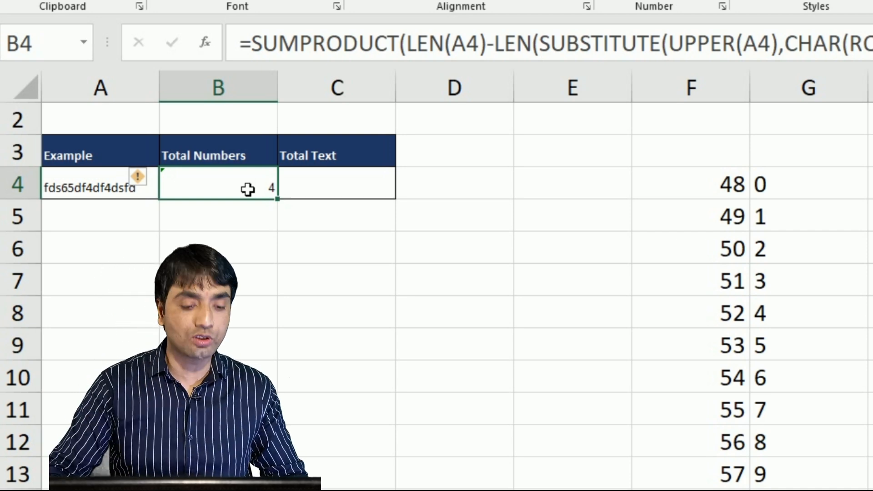
# Step: Copy the complete B4 formula, still referring to A4, into C4 and hold it as text with a leading space
pyautogui.moveTo(241, 46); pyautogui.dragTo(864, 48)
pyautogui.press('Escape')
pyautogui.hotkey('ctrl', 'c')
pyautogui.press('Escape')
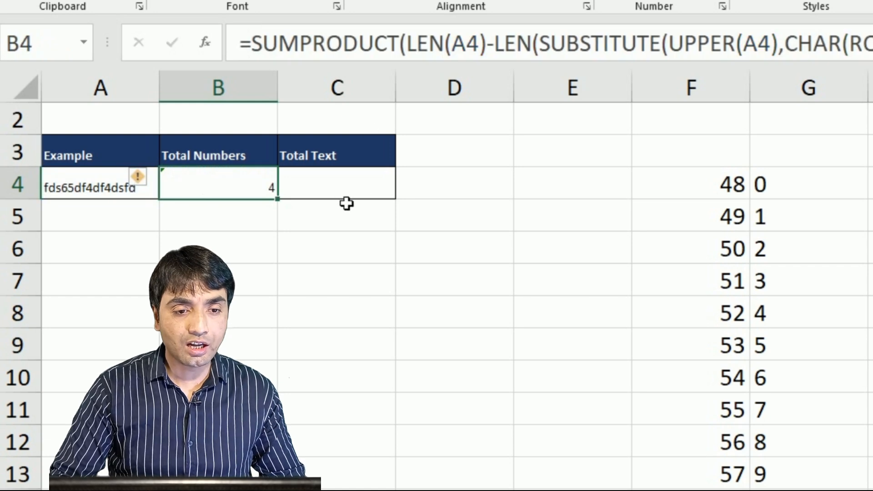
pyautogui.click(342, 194)
pyautogui.hotkey('ctrl', 'v')
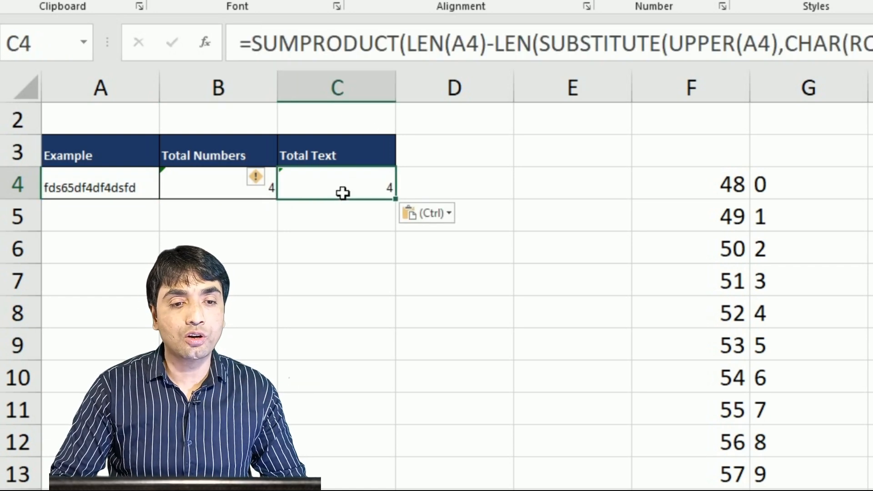
pyautogui.doubleClick(343, 195)
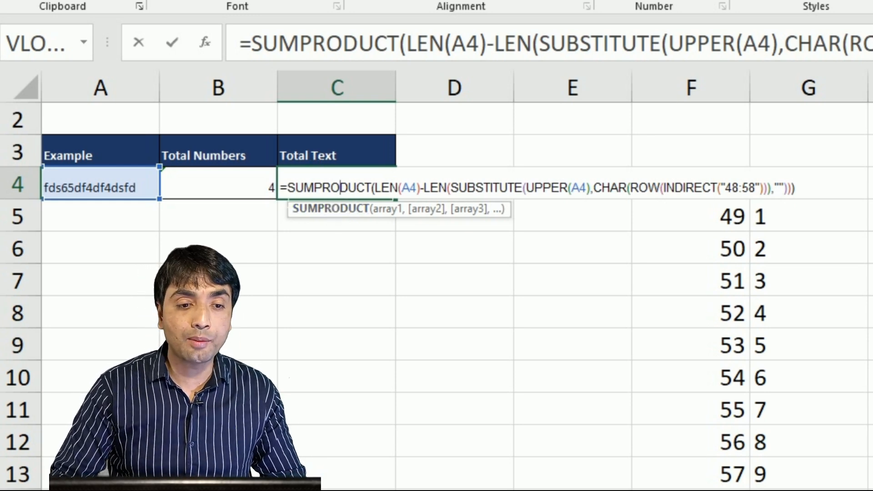
pyautogui.press('Escape')
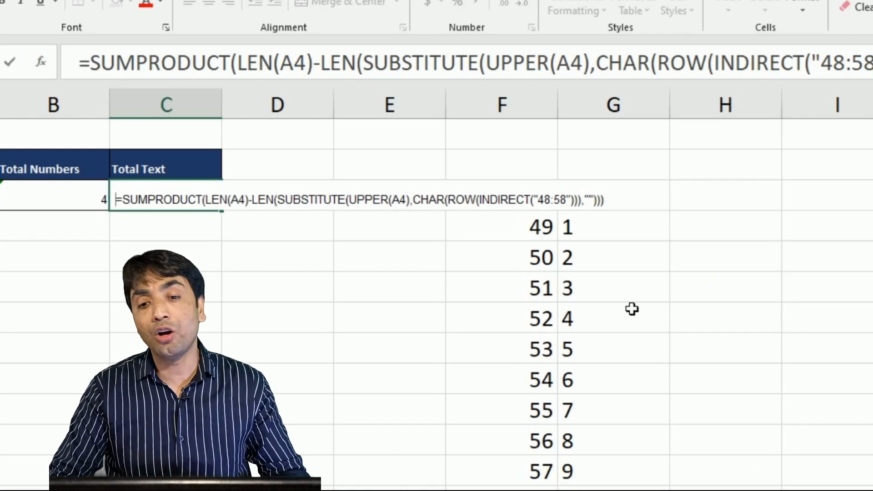
# Step: Enter the character codes 65 and 66 in cells H7 and H8
pyautogui.click(747, 282)
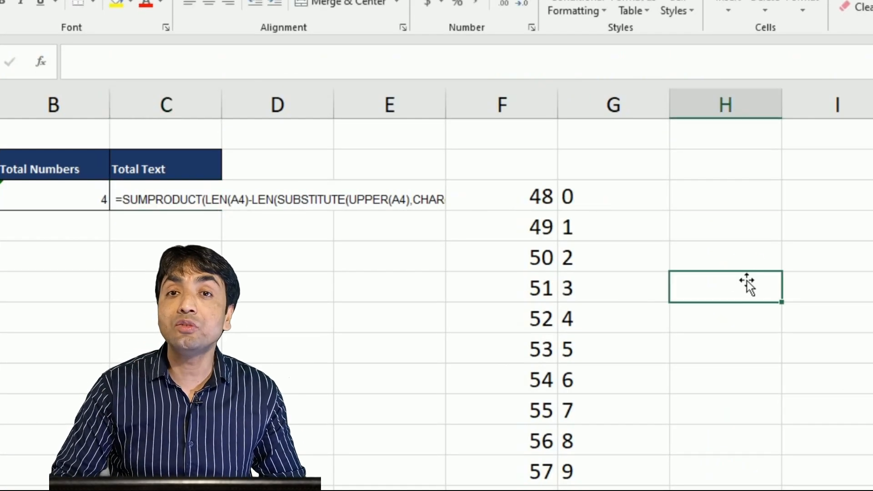
pyautogui.write('65')
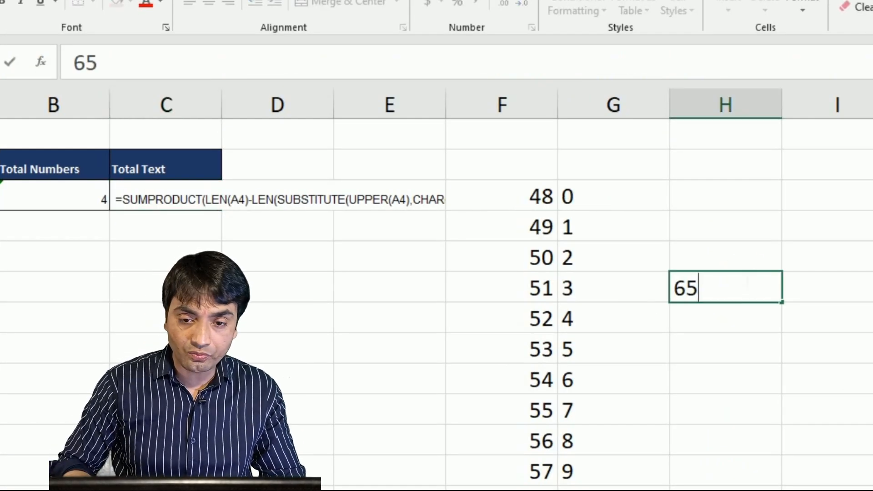
pyautogui.press('Return')
pyautogui.write('66')
pyautogui.press('Return')
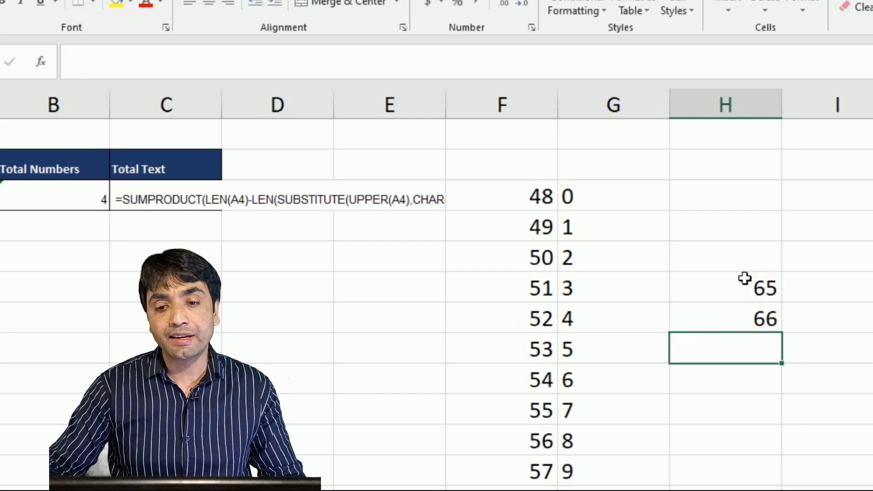
# Step: Move the codes 65 and 66 up to H4 and H5 and extend the series down column H to 165
pyautogui.click(764, 283)
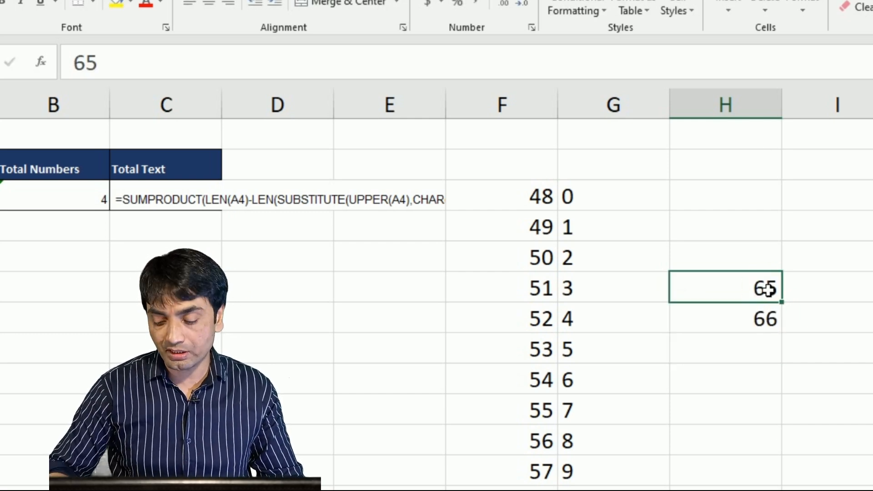
pyautogui.hotkey('shift', 'Down')
pyautogui.hotkey('ctrl', 'c')
pyautogui.press('Up')
pyautogui.press('Up')
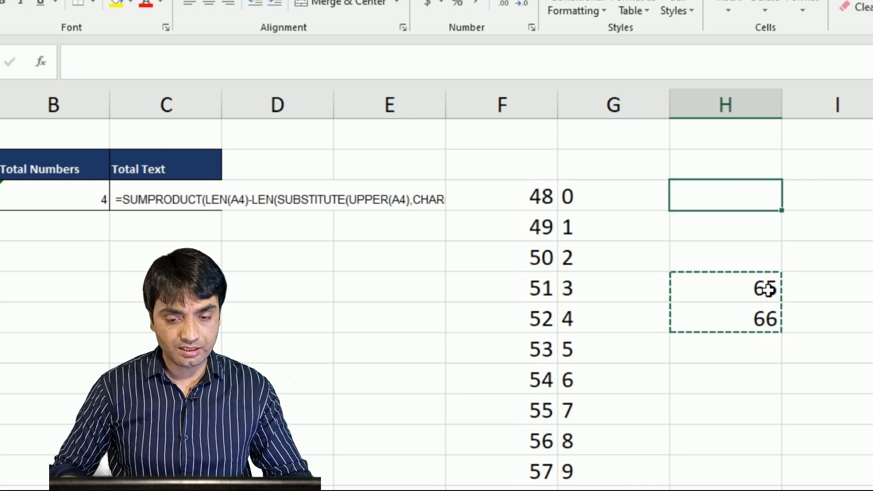
pyautogui.hotkey('ctrl', 'v')
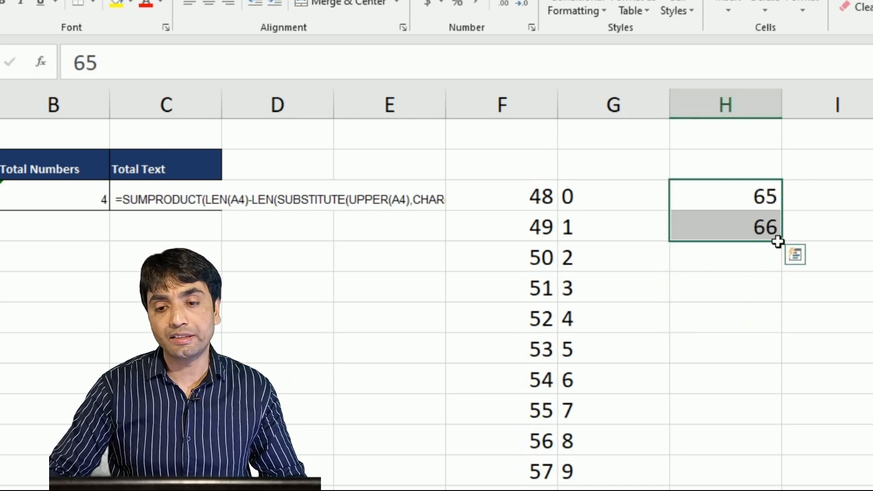
pyautogui.moveTo(792, 263); pyautogui.dragTo(789, 452)
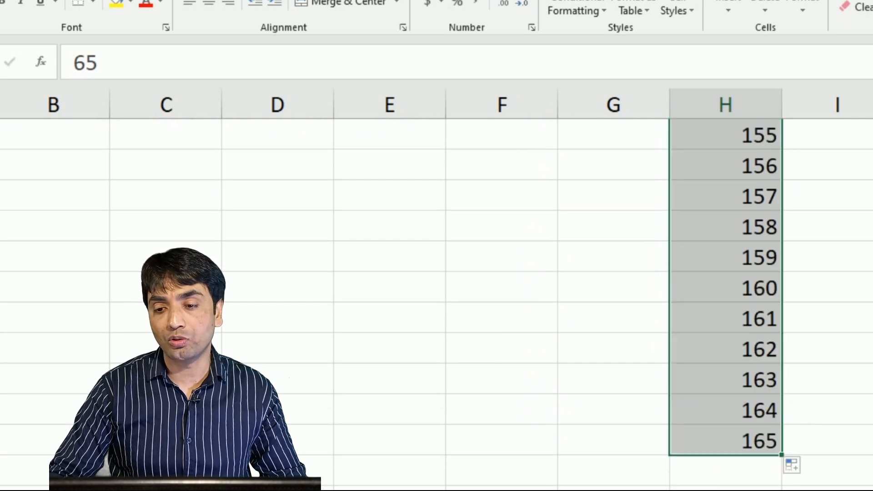
# Step: Enter =CHAR(H4) in cell I4 and fill it down alongside the codes in column H
pyautogui.click(769, 189)
pyautogui.press('Up')
pyautogui.press('Up')
pyautogui.press('Up')
pyautogui.press('Up')
pyautogui.press('Up')
pyautogui.press('Up')
pyautogui.press('Up')
pyautogui.press('Up')
pyautogui.press('Up')
pyautogui.press('Up')
pyautogui.press('Up')
pyautogui.press('Up')
pyautogui.press('Up')
pyautogui.press('Up')
pyautogui.press('Up')
pyautogui.press('Up')
pyautogui.press('Up')
pyautogui.press('Up')
pyautogui.press('Up')
pyautogui.press('Up')
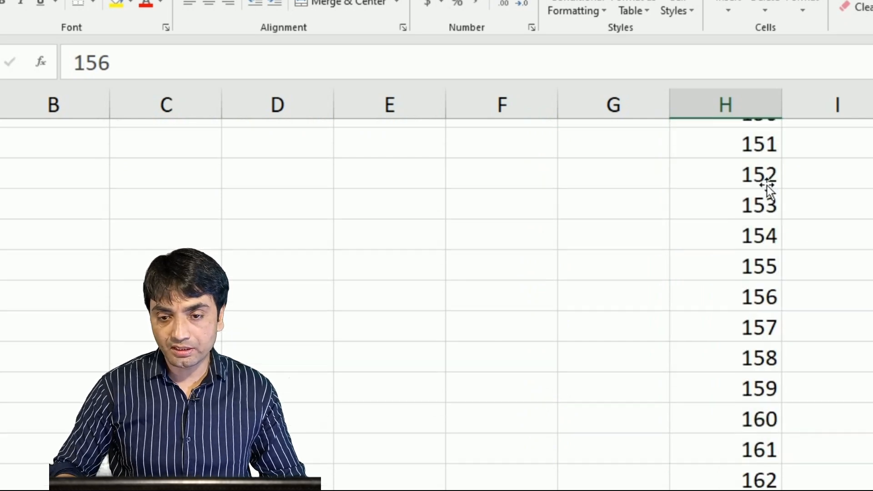
pyautogui.press('Up')
pyautogui.press('Up')
pyautogui.press('Up')
pyautogui.press('Up')
pyautogui.press('Up')
pyautogui.press('Up')
pyautogui.press('Up')
pyautogui.press('Up')
pyautogui.press('Up')
pyautogui.press('Up')
pyautogui.press('Up')
pyautogui.press('Up')
pyautogui.press('Up')
pyautogui.press('Up')
pyautogui.press('Up')
pyautogui.press('Up')
pyautogui.press('Up')
pyautogui.press('Up')
pyautogui.press('Up')
pyautogui.press('Up')
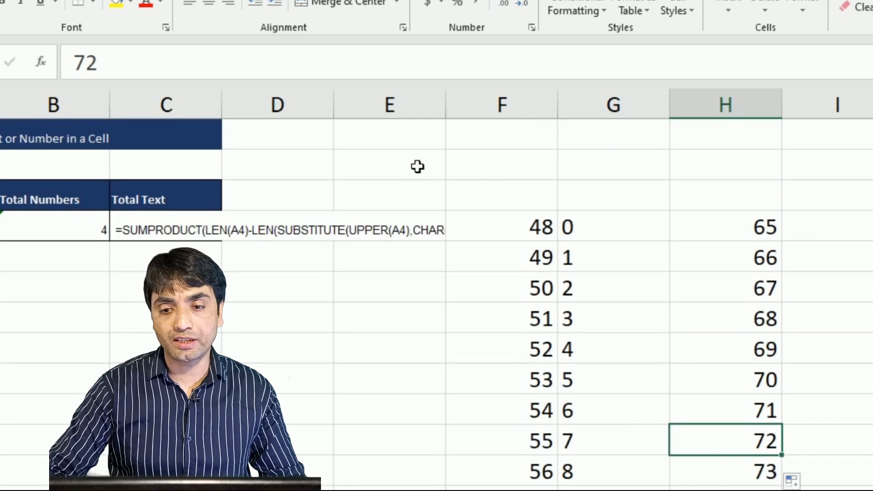
pyautogui.click(811, 223)
pyautogui.write('=')
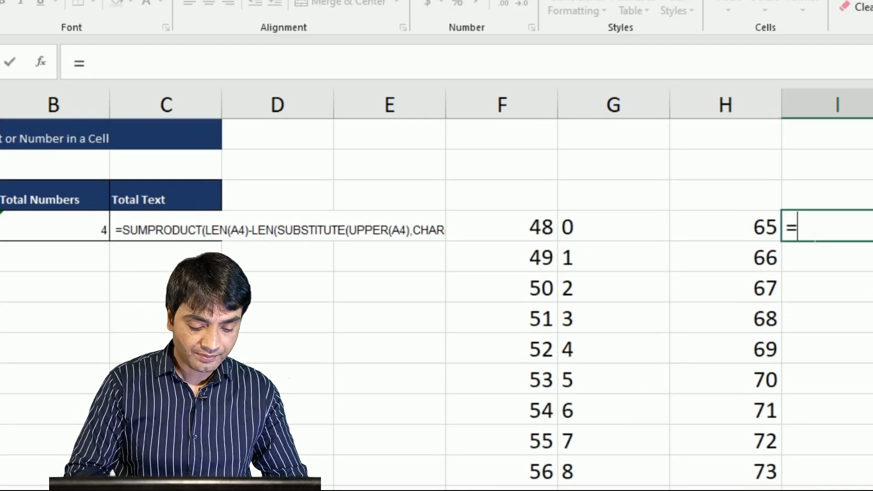
pyautogui.write('Char')
pyautogui.press('Tab')
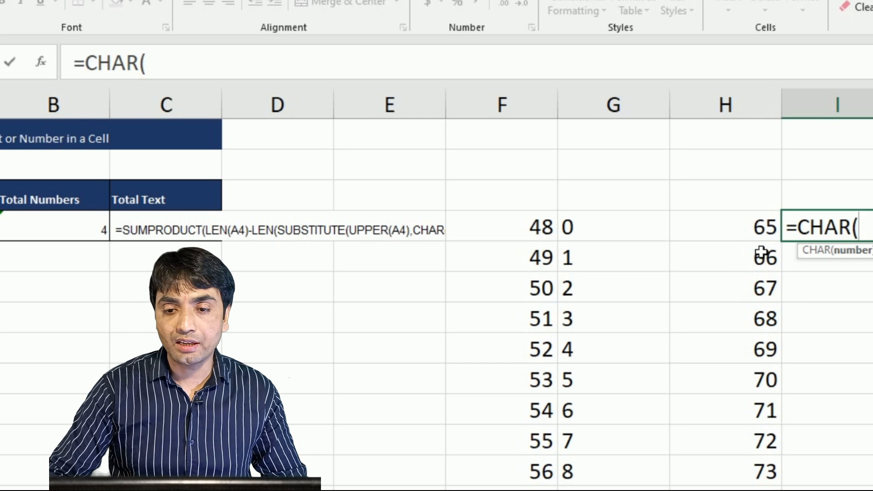
pyautogui.click(765, 234)
pyautogui.press('Return')
pyautogui.click(836, 226)
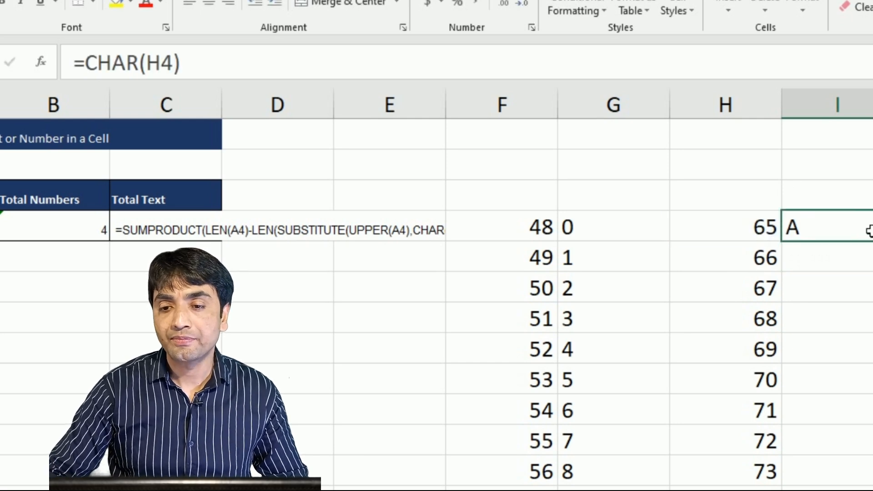
pyautogui.doubleClick(872, 241)
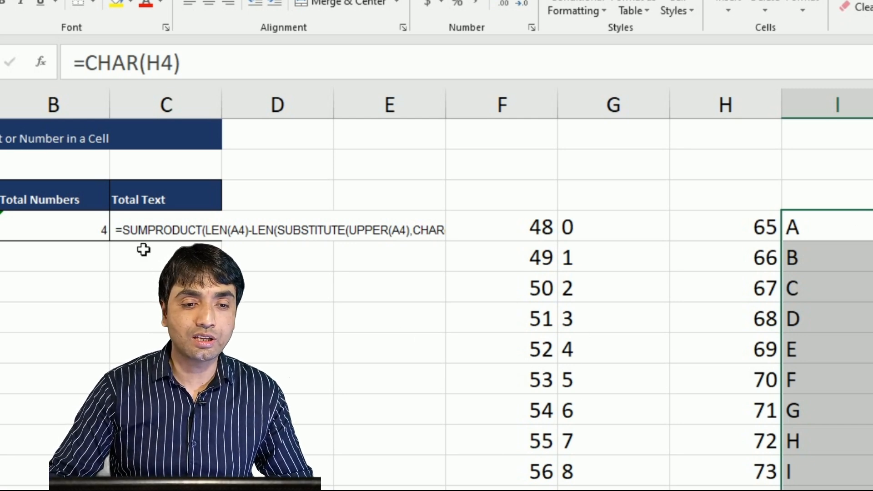
# Step: Remove the leading space from the C4 formula and change its INDIRECT row range to 65:90
pyautogui.doubleClick(126, 233)
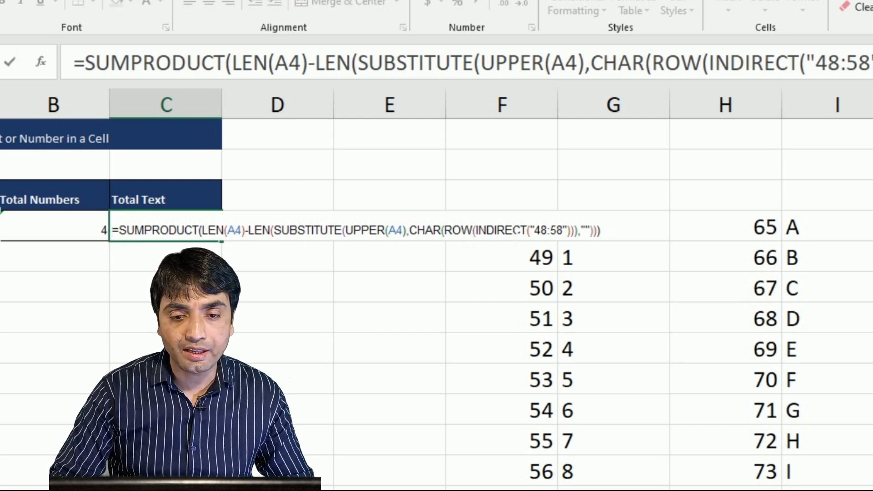
pyautogui.click(535, 230)
pyautogui.hotkey('shift', 'Right')
pyautogui.hotkey('shift', 'Right')
pyautogui.write('6')
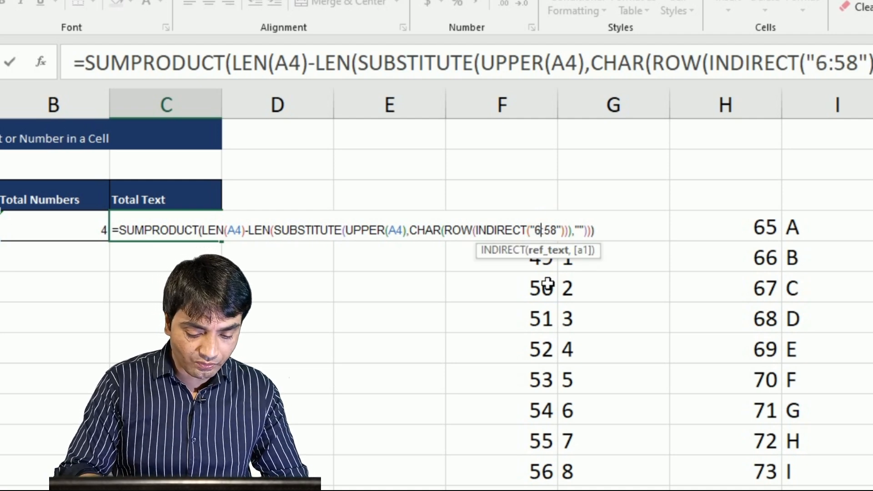
pyautogui.write('5')
pyautogui.hotkey('shift', 'Right')
pyautogui.hotkey('shift', 'Right')
pyautogui.write('90')
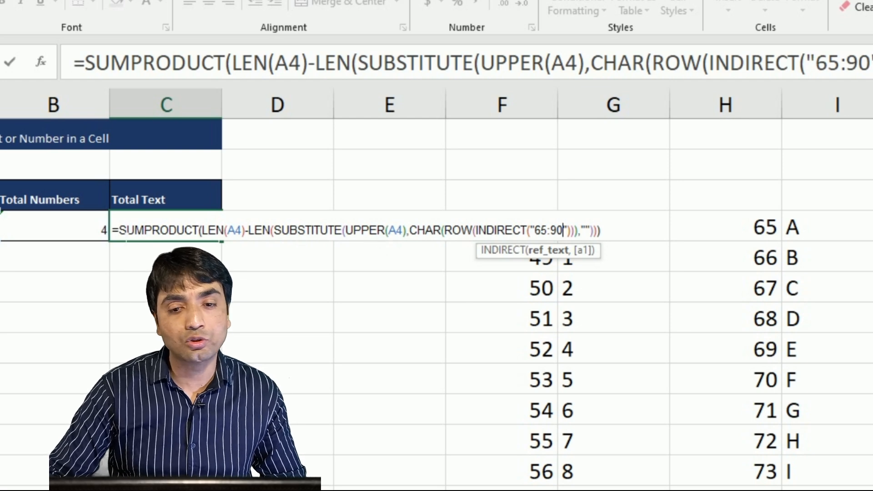
pyautogui.press('Return')
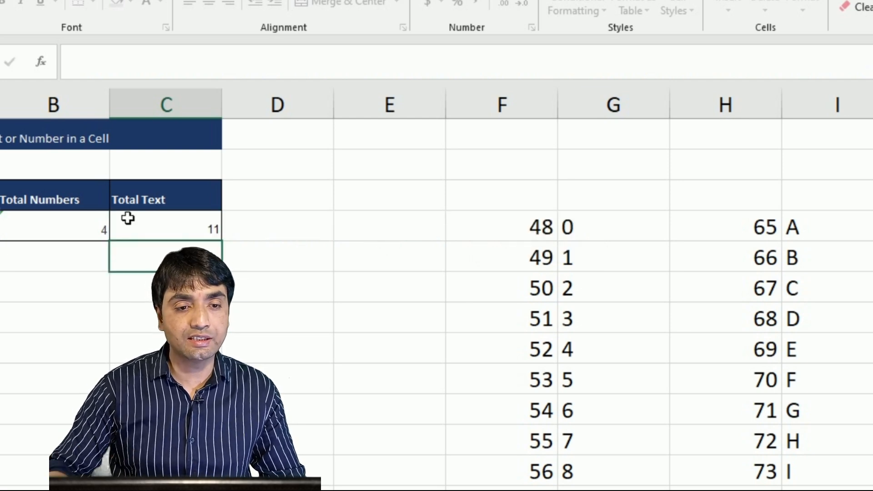
# Step: Replace the sample text in cell A4 with inn0z1an2t and check the formula cell B4
pyautogui.click(182, 236)
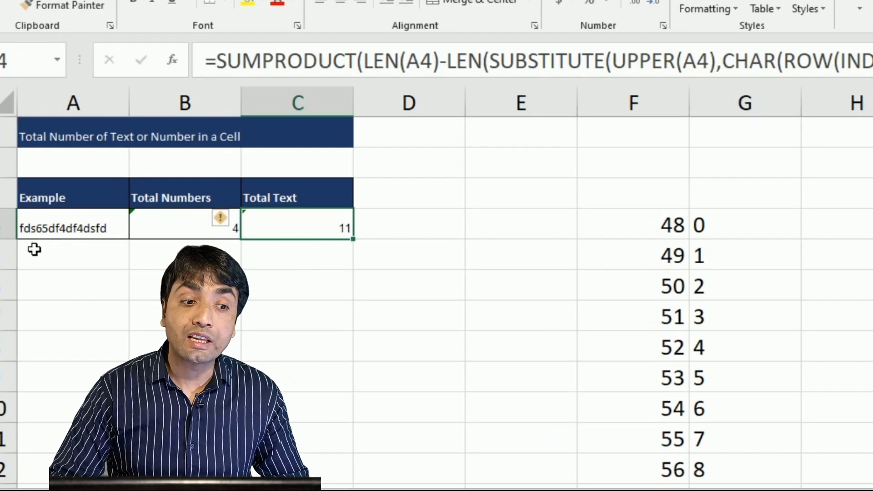
pyautogui.click(64, 233)
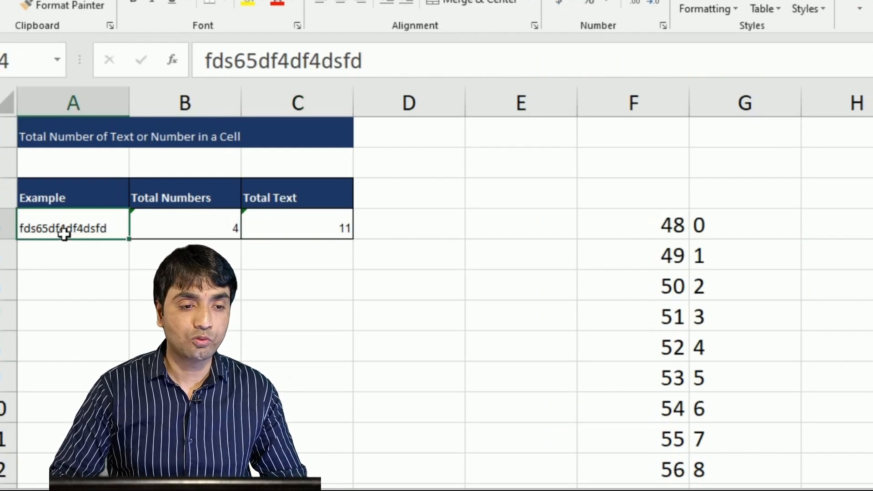
pyautogui.write('inn0')
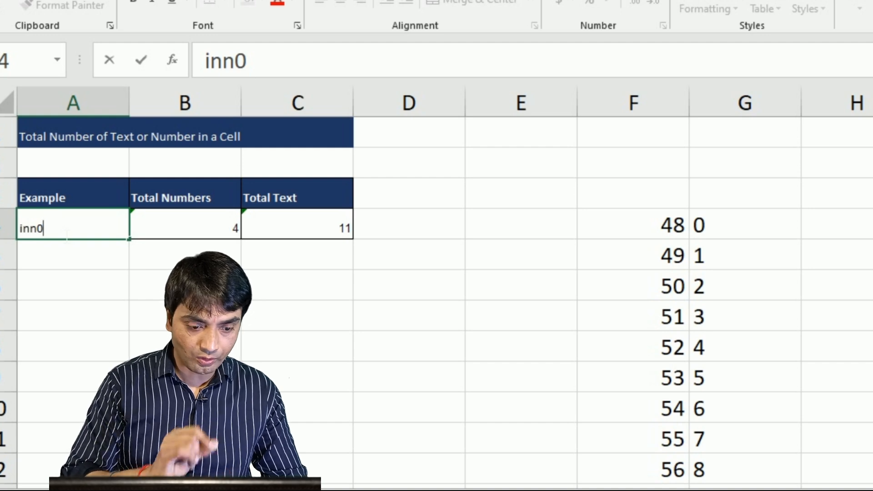
pyautogui.write('z1')
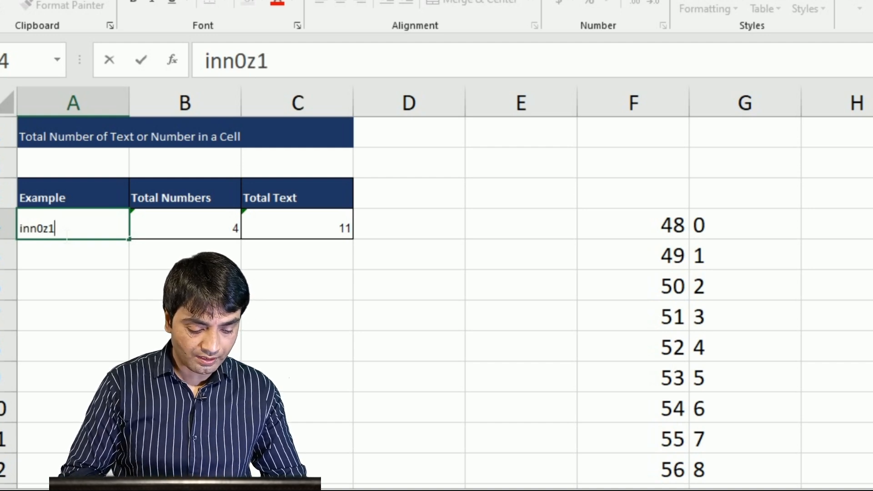
pyautogui.write('an2t')
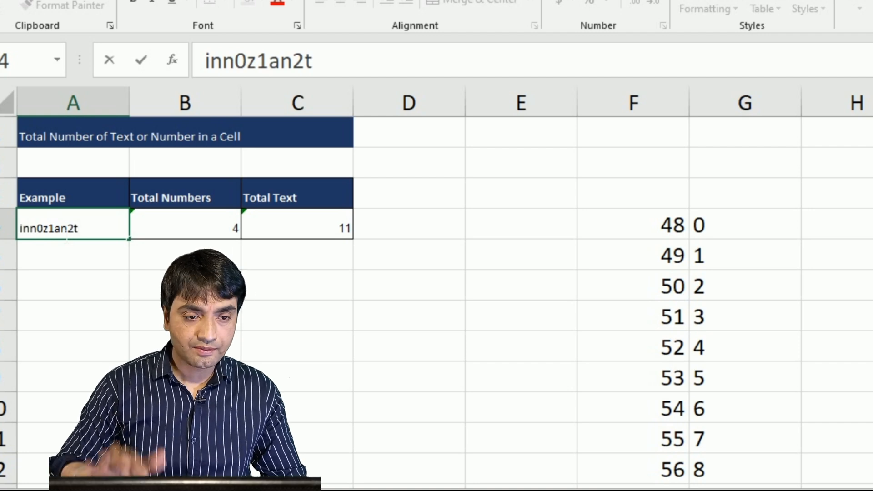
pyautogui.press('Return')
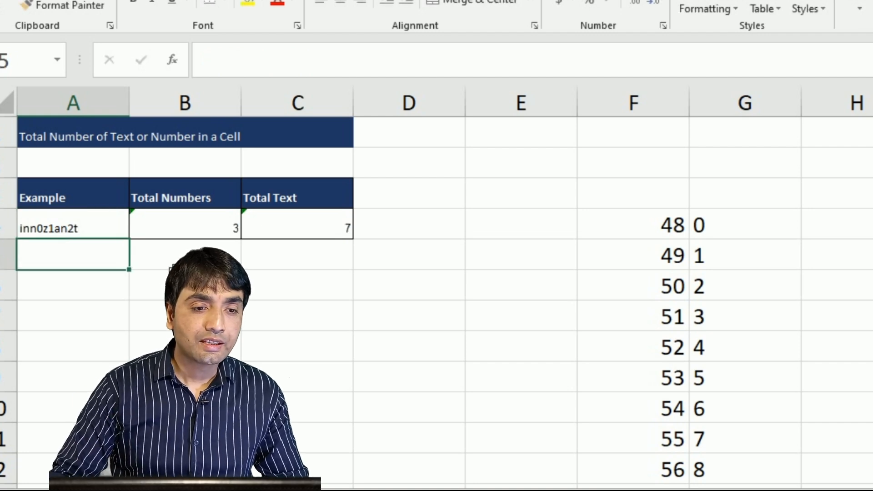
pyautogui.click(218, 233)
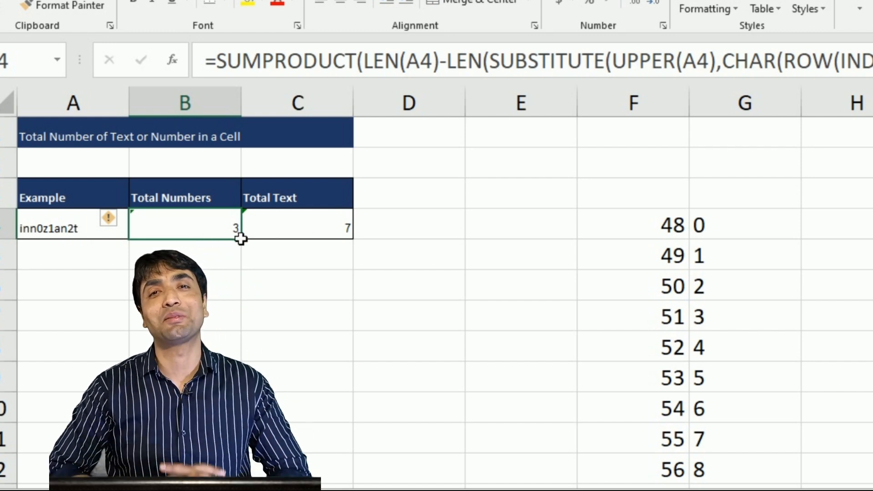
# Step: Start Evaluate Formula on cell C4 and step through the first LEN(A4) and UPPER(A4) parts
pyautogui.click(291, 228)
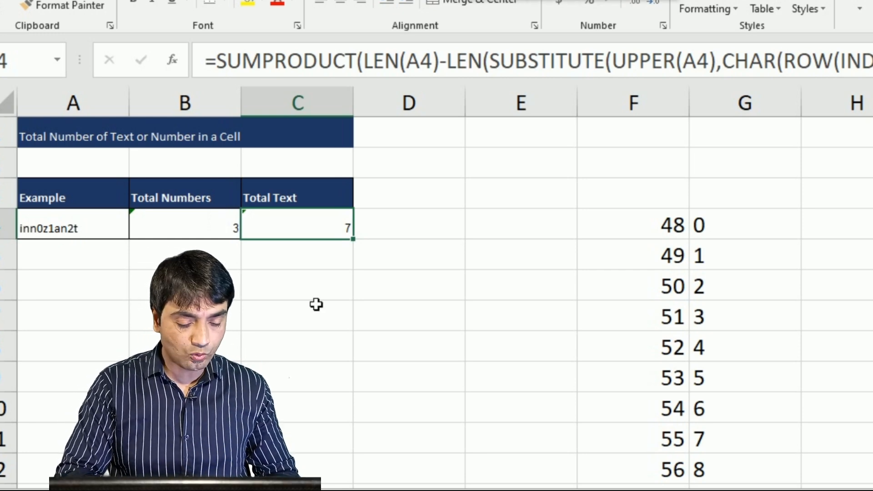
pyautogui.hotkey('alt', 'm')
pyautogui.press('v')
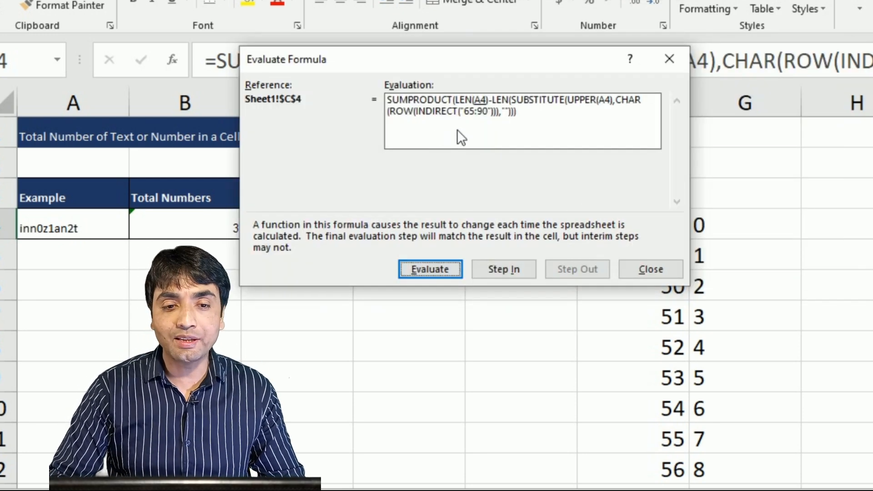
pyautogui.click(445, 267)
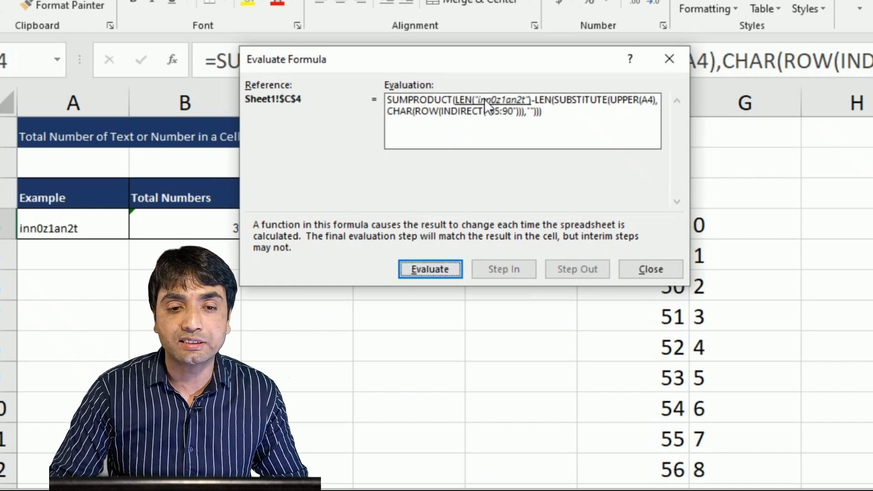
pyautogui.click(445, 269)
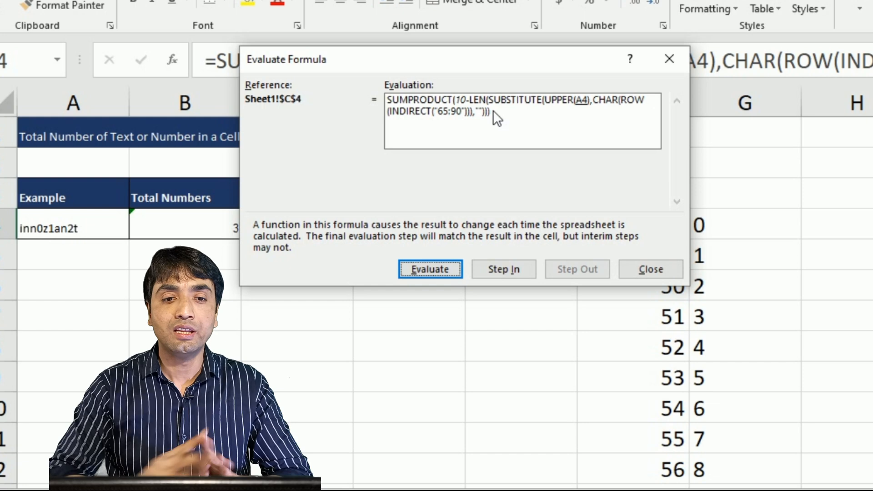
pyautogui.click(441, 267)
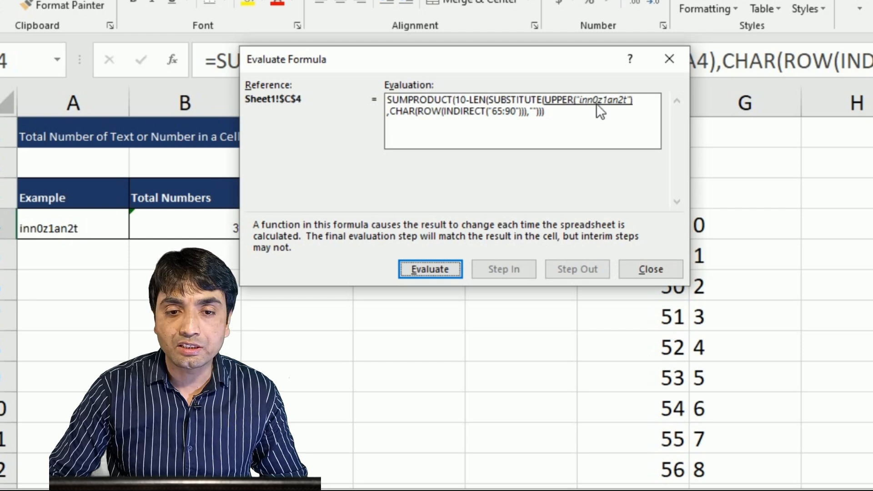
pyautogui.click(446, 269)
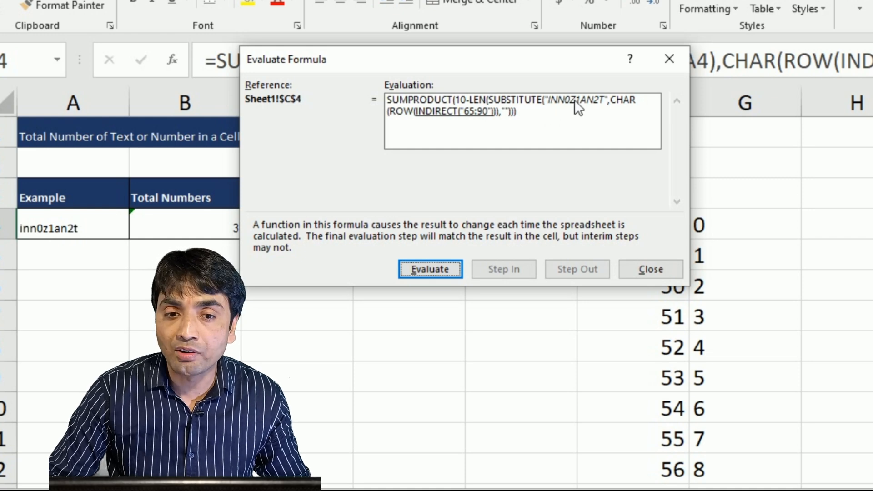
# Step: Evaluate the rest of the C4 formula, from INDIRECT("65:90") through ROW, CHAR, SUBSTITUTE and LEN to SUMPRODUCT, and close the evaluation
pyautogui.click(440, 268)
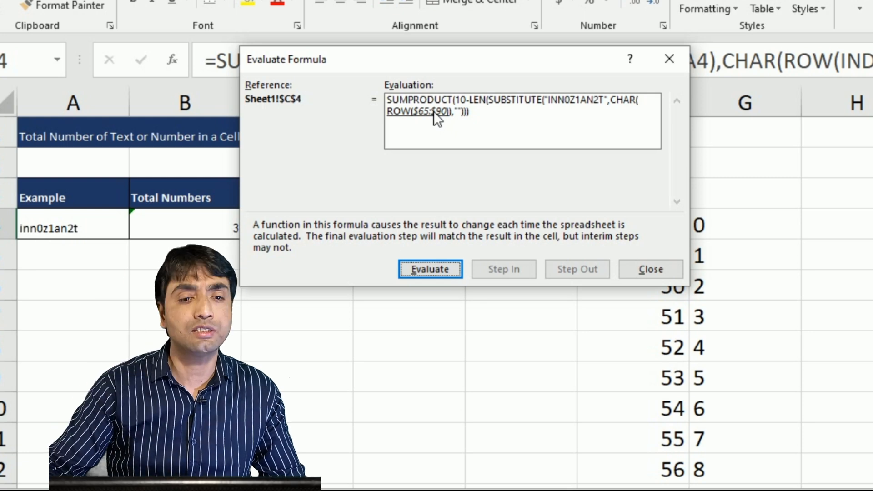
pyautogui.click(430, 272)
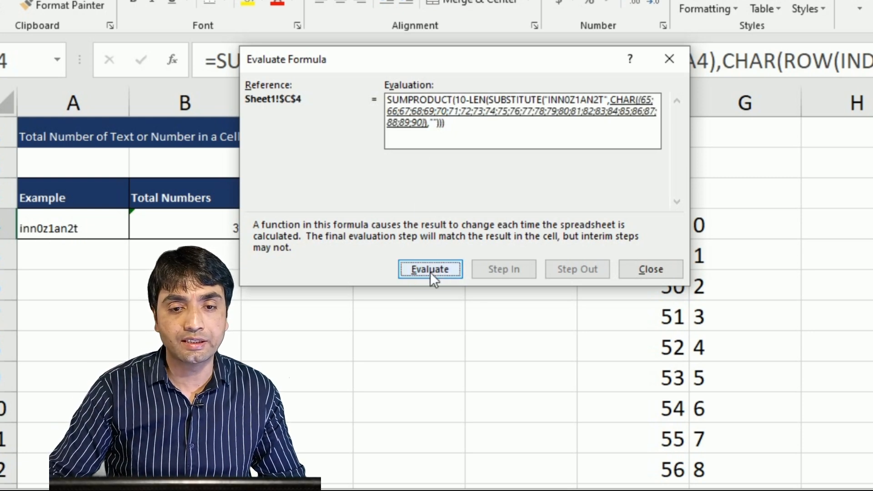
pyautogui.click(433, 267)
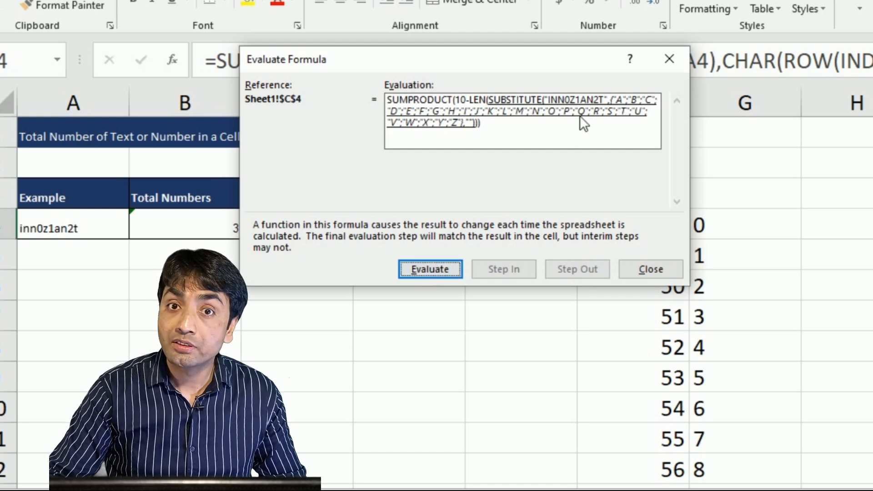
pyautogui.click(428, 271)
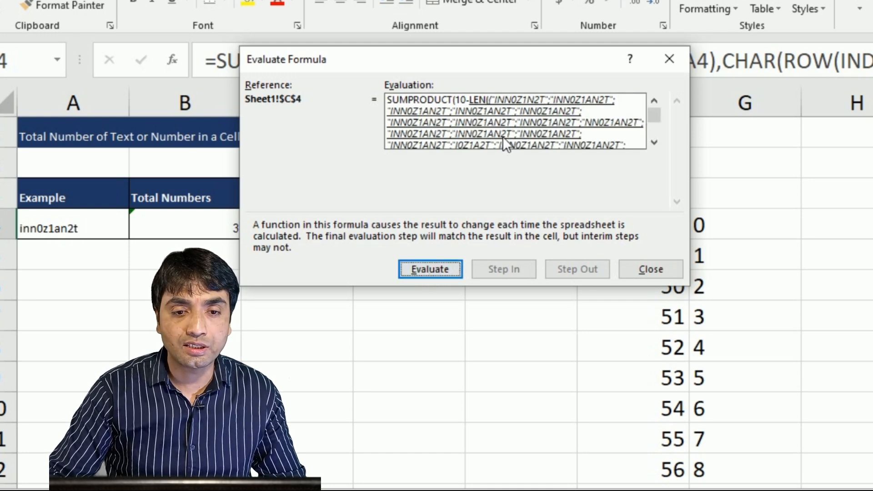
pyautogui.click(445, 269)
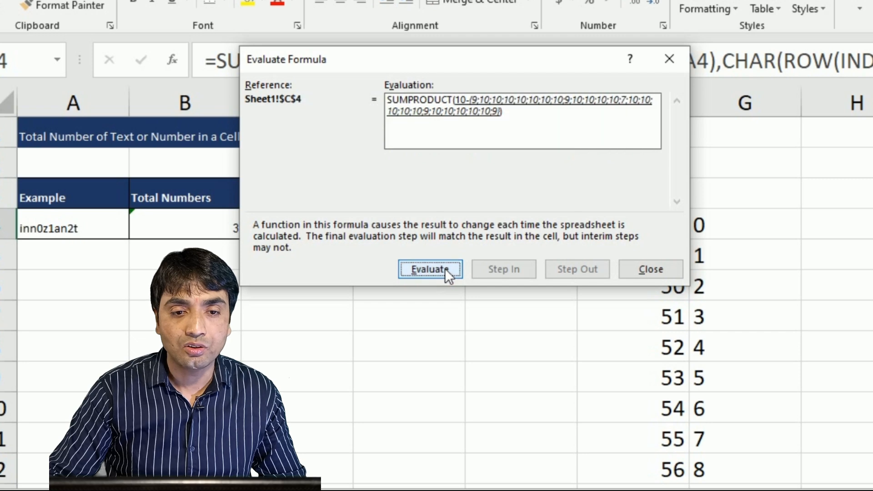
pyautogui.click(424, 267)
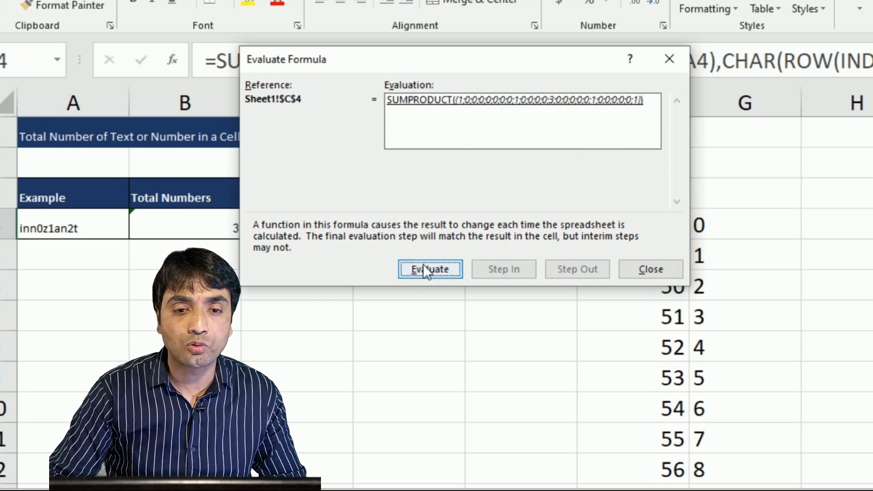
pyautogui.click(424, 266)
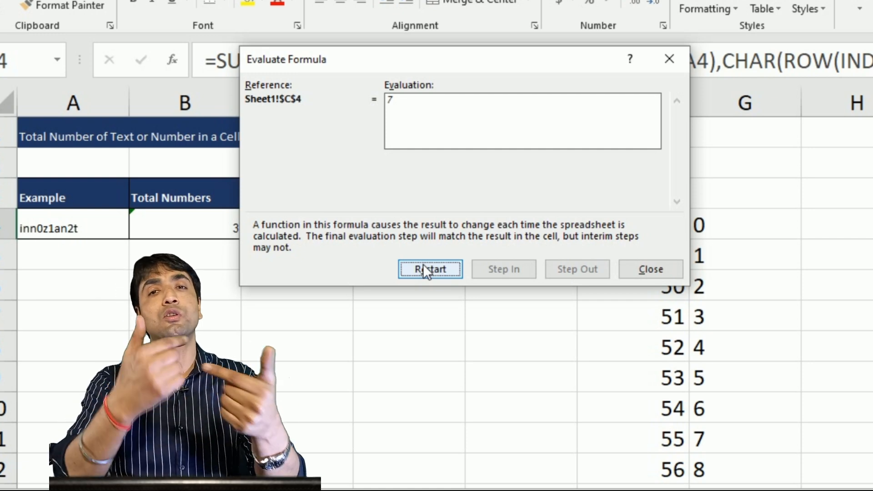
pyautogui.press('Escape')
pyautogui.click(380, 293)
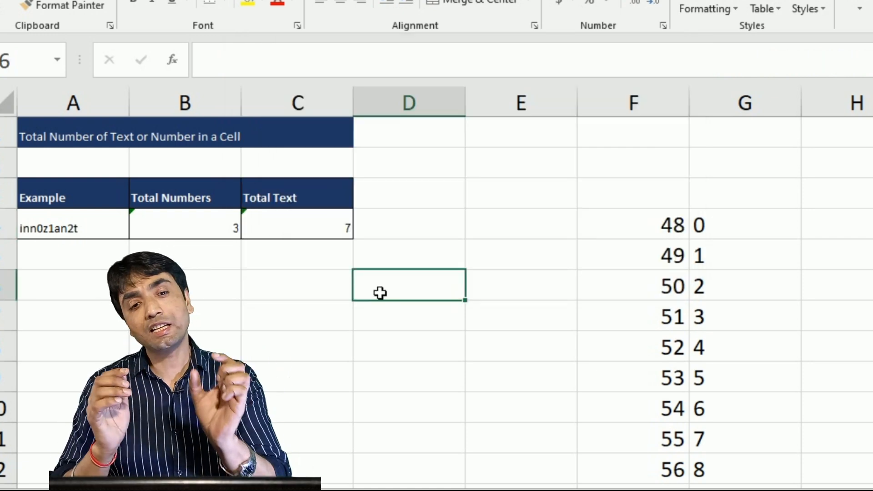